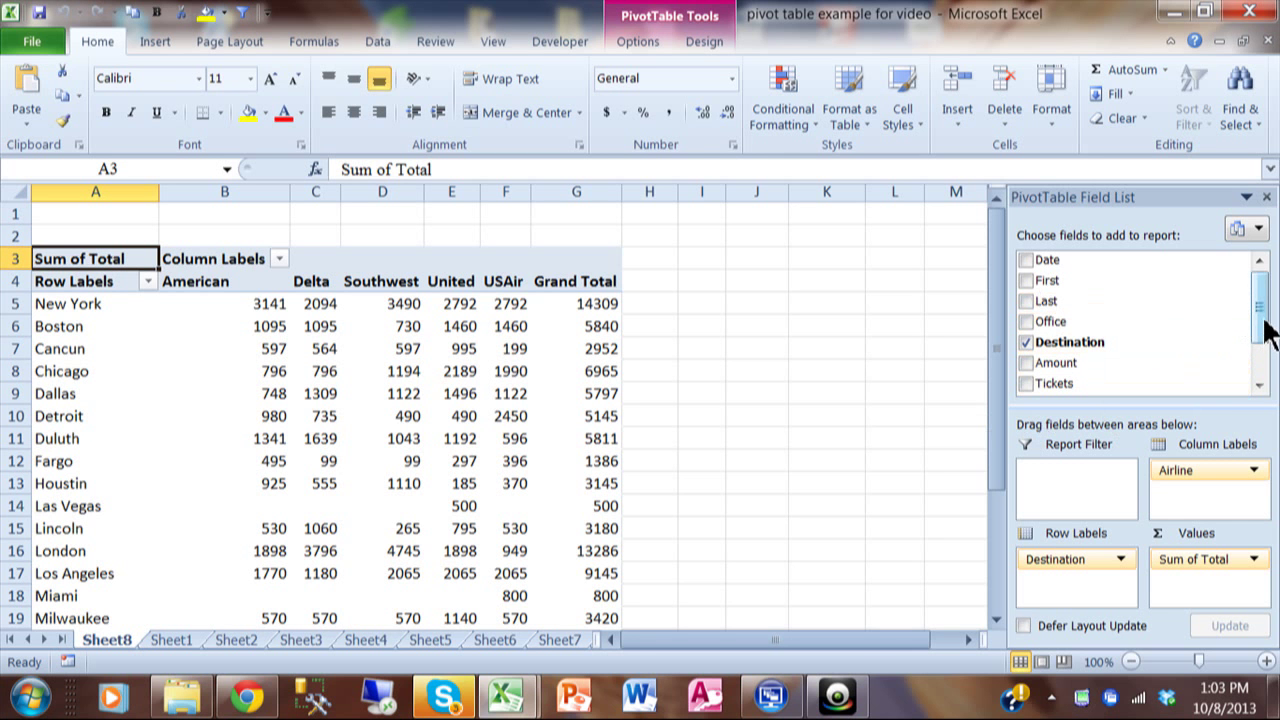
Add Commission to the pivot rows, then move it above Destination in the row grouping
{"action": "left_click_drag", "start_coordinate": [1263, 333], "coordinate": [1272, 366]}
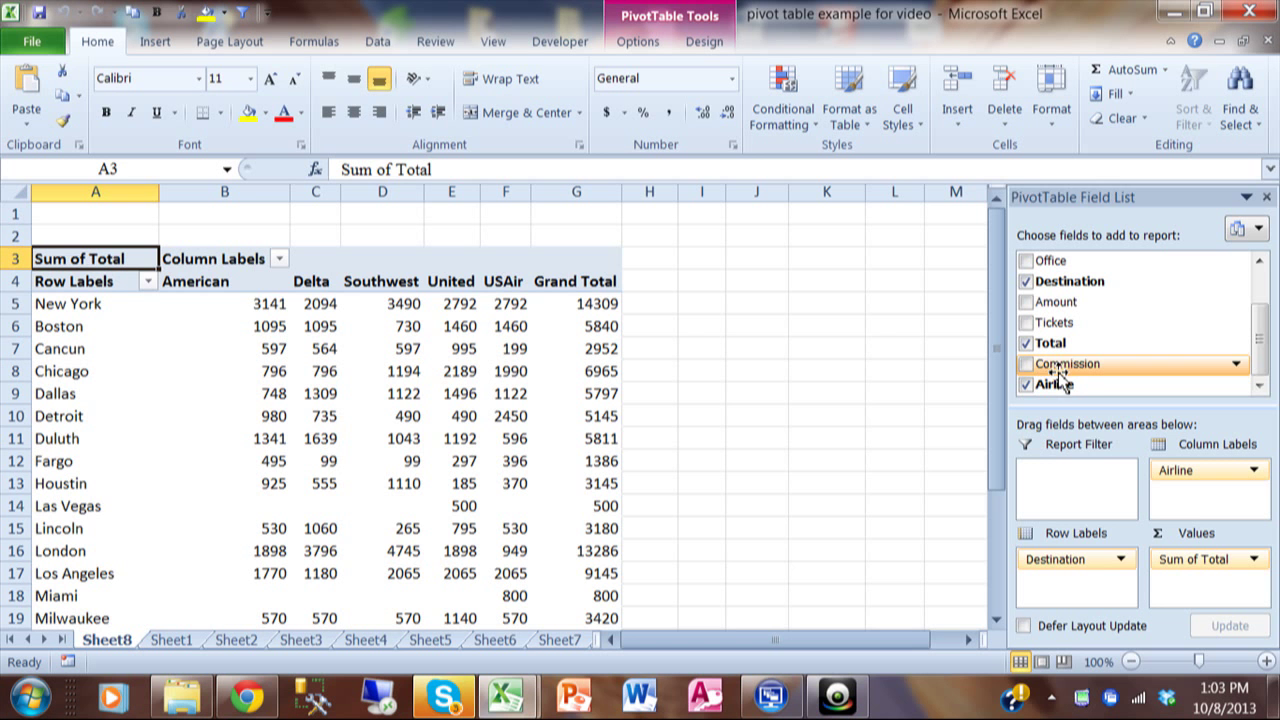
{"action": "left_click_drag", "start_coordinate": [1058, 372], "coordinate": [1046, 595]}
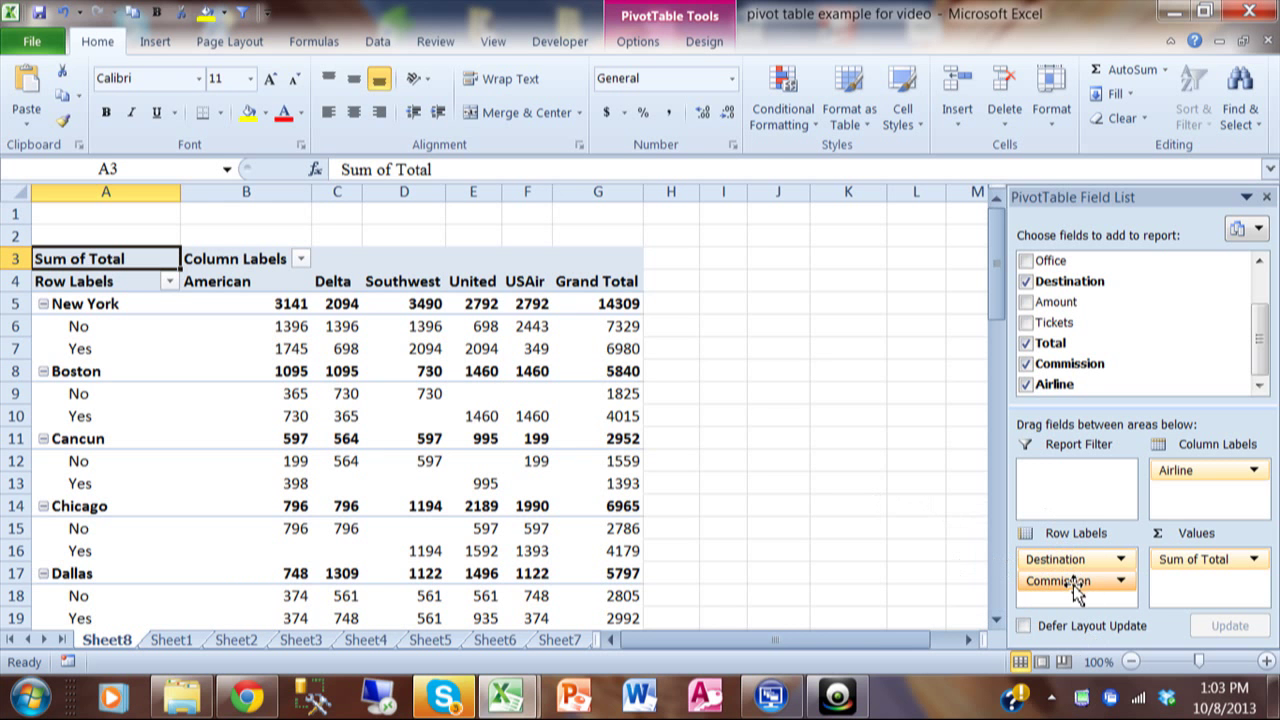
{"action": "left_click_drag", "start_coordinate": [1077, 590], "coordinate": [1060, 562]}
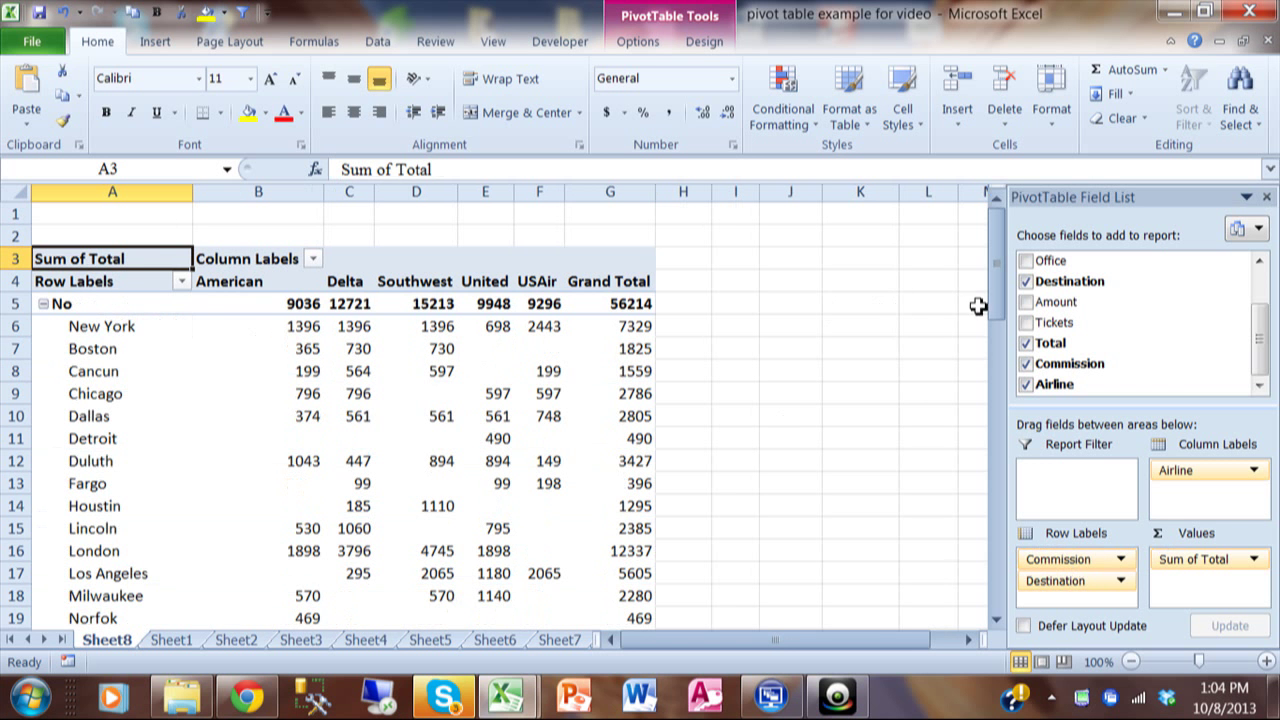
{"action": "mouse_move", "coordinate": [995, 303]}
{"action": "left_mouse_down"}
{"action": "mouse_move", "coordinate": [1000, 443]}
{"action": "mouse_move", "coordinate": [997, 282]}
{"action": "left_mouse_up"}
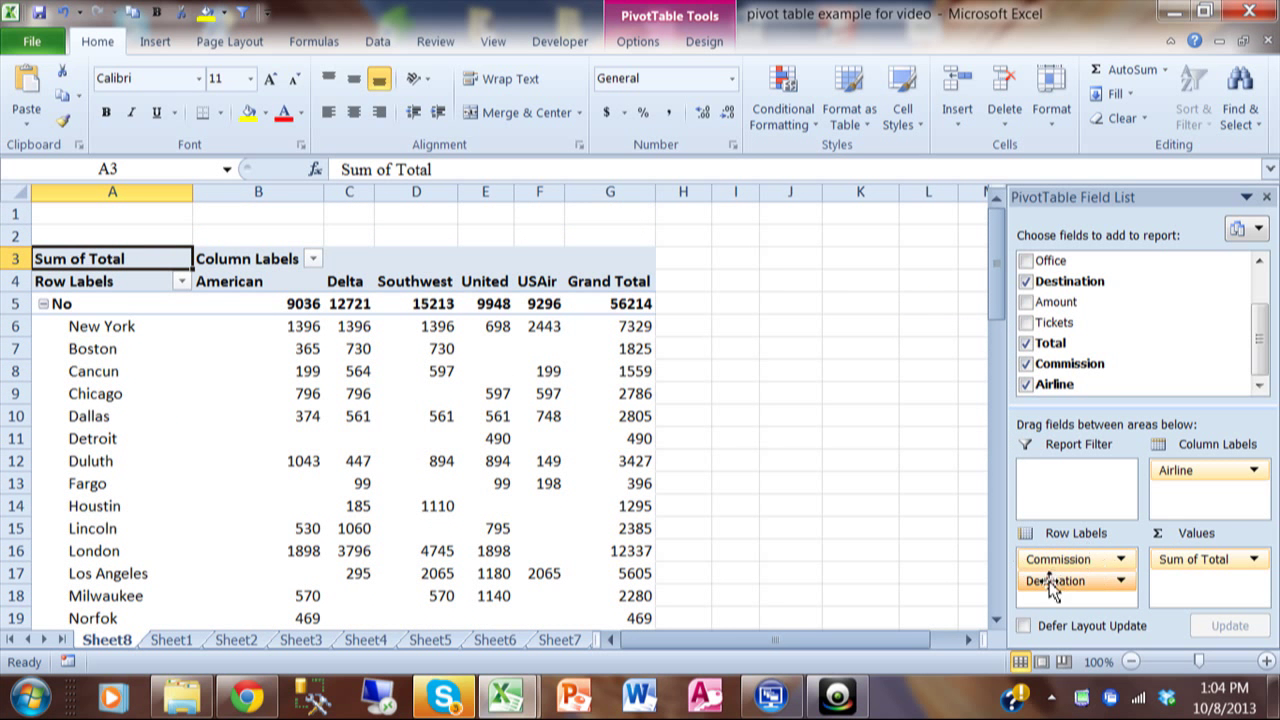
{"action": "left_click_drag", "start_coordinate": [1066, 592], "coordinate": [1062, 552]}
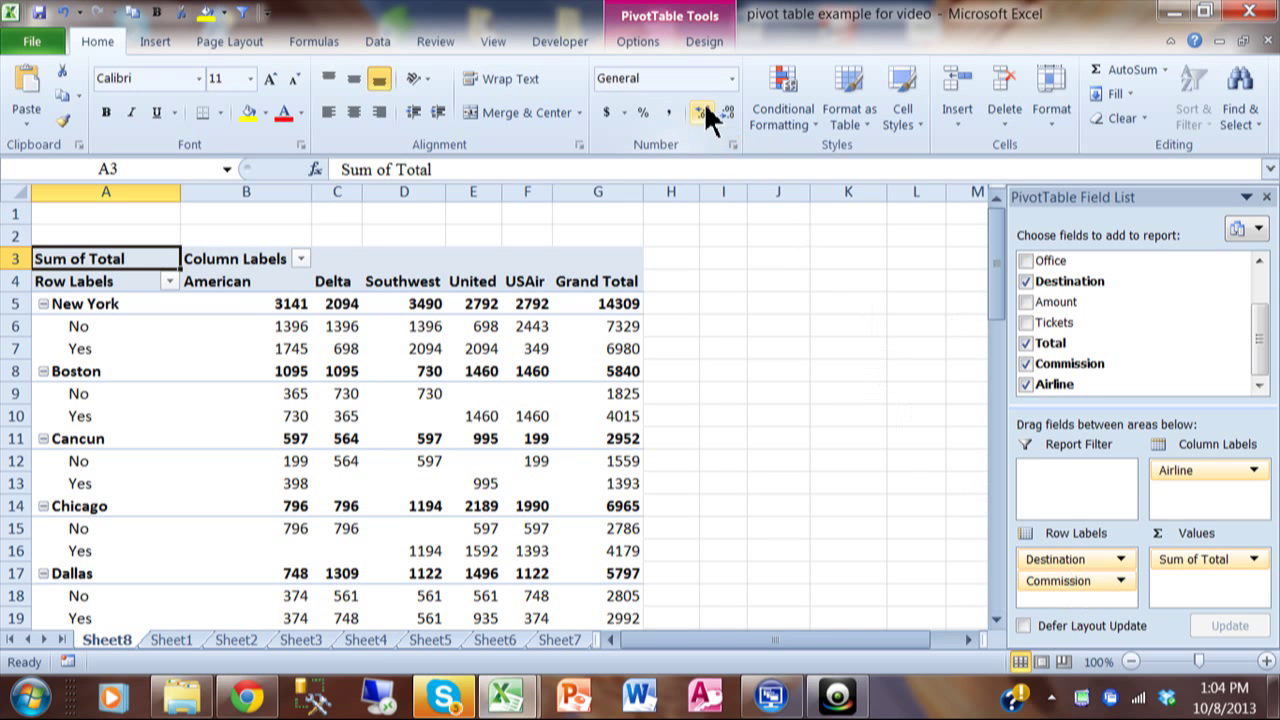
On the Design tab, set subtotals to show at the bottom of each group
{"action": "left_click", "coordinate": [704, 45]}
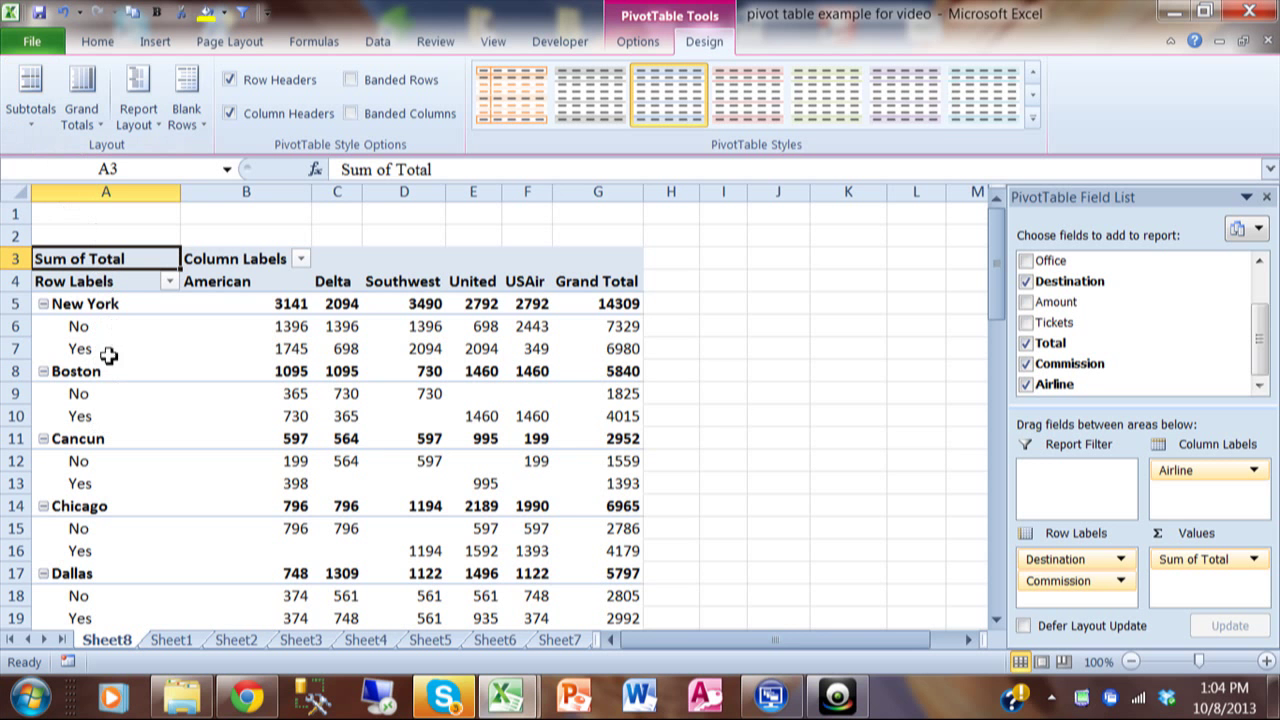
{"action": "left_click", "coordinate": [30, 119]}
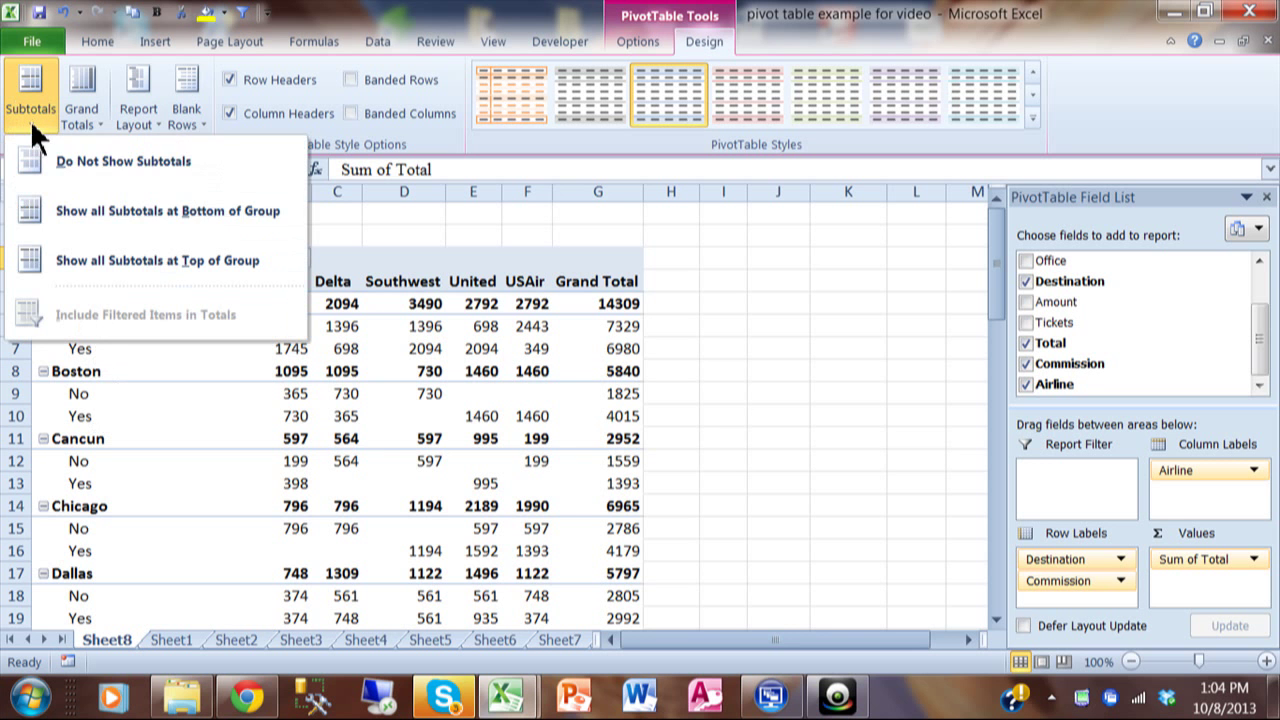
{"action": "left_click", "coordinate": [85, 210]}
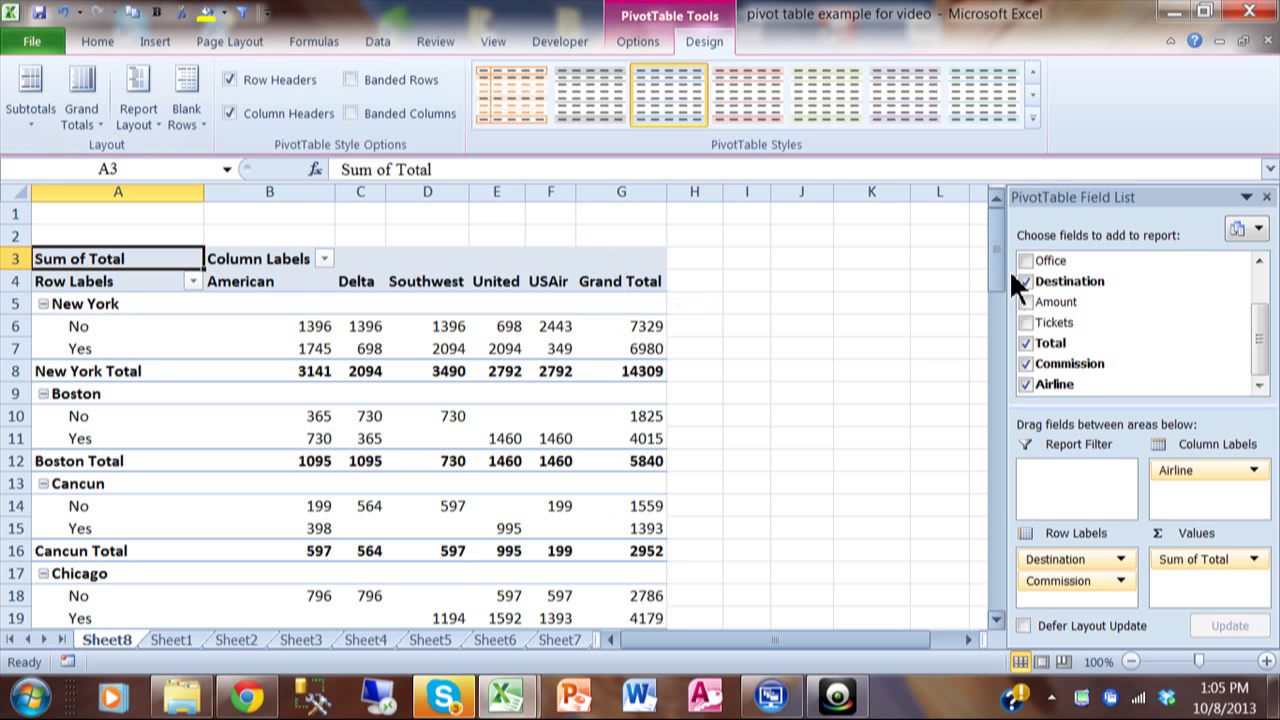
{"action": "left_click_drag", "start_coordinate": [1005, 285], "coordinate": [1006, 257]}
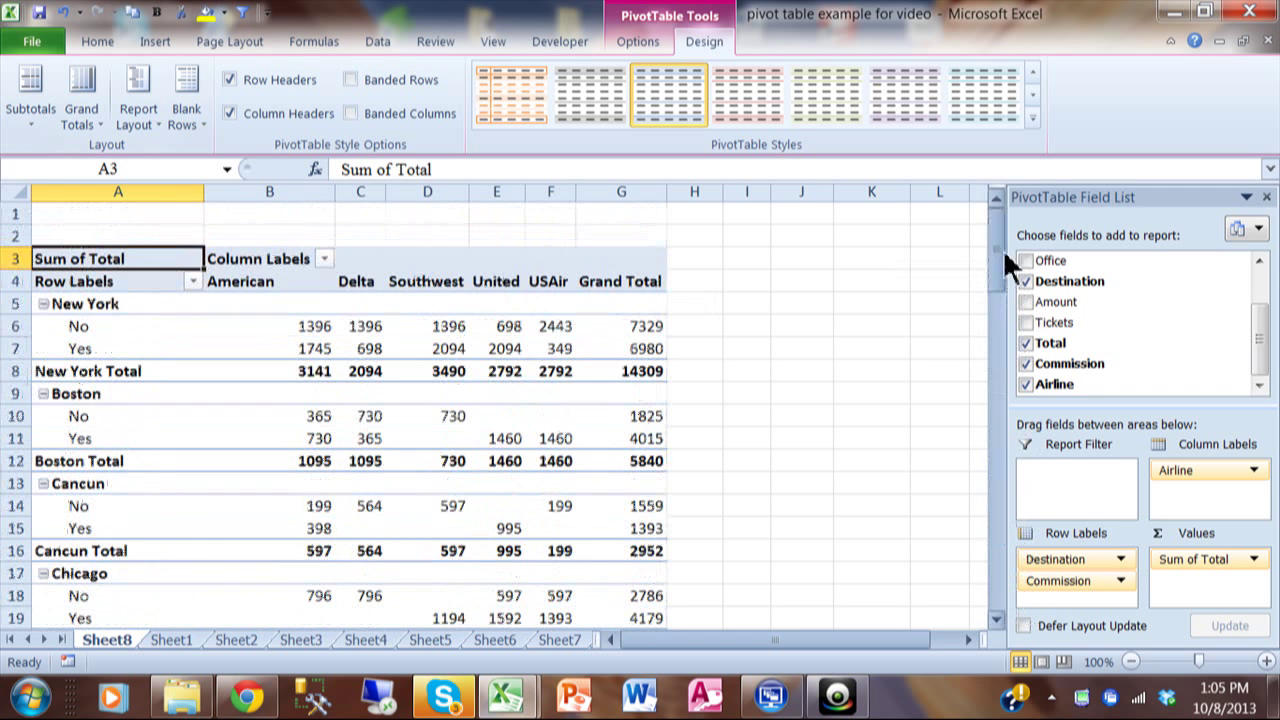
{"action": "left_click", "coordinate": [89, 107]}
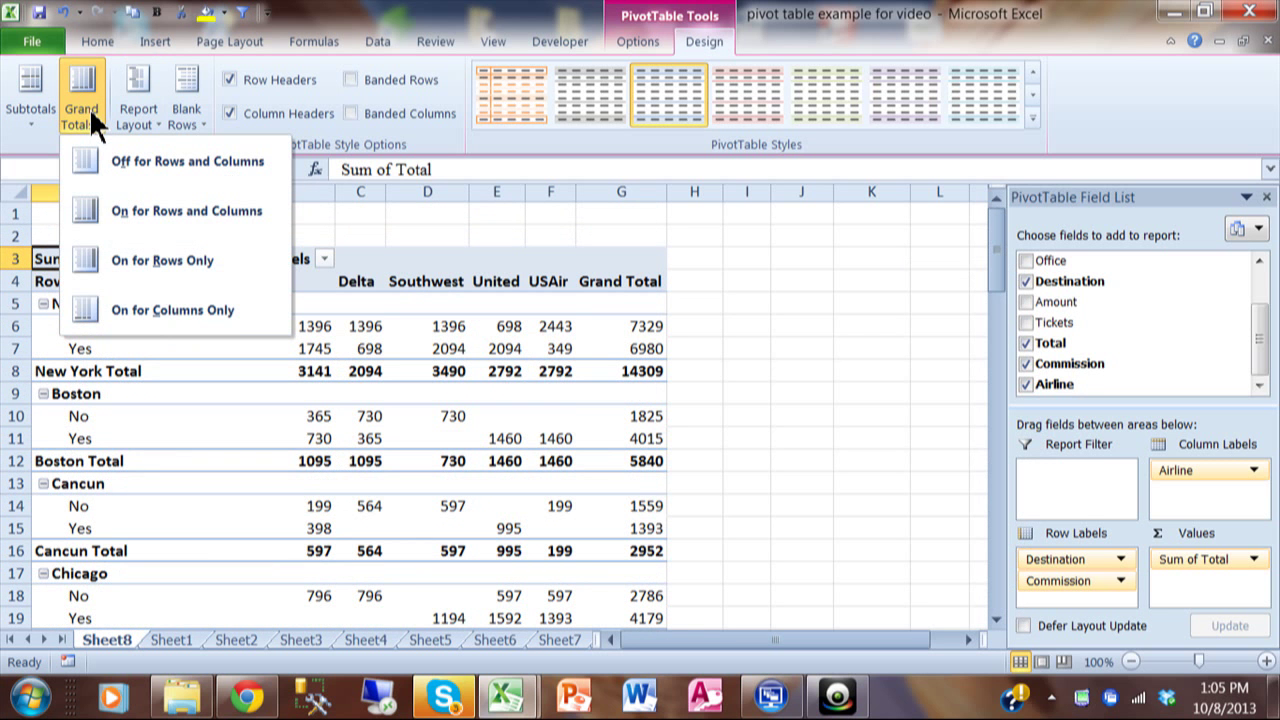
{"action": "left_click", "coordinate": [143, 113]}
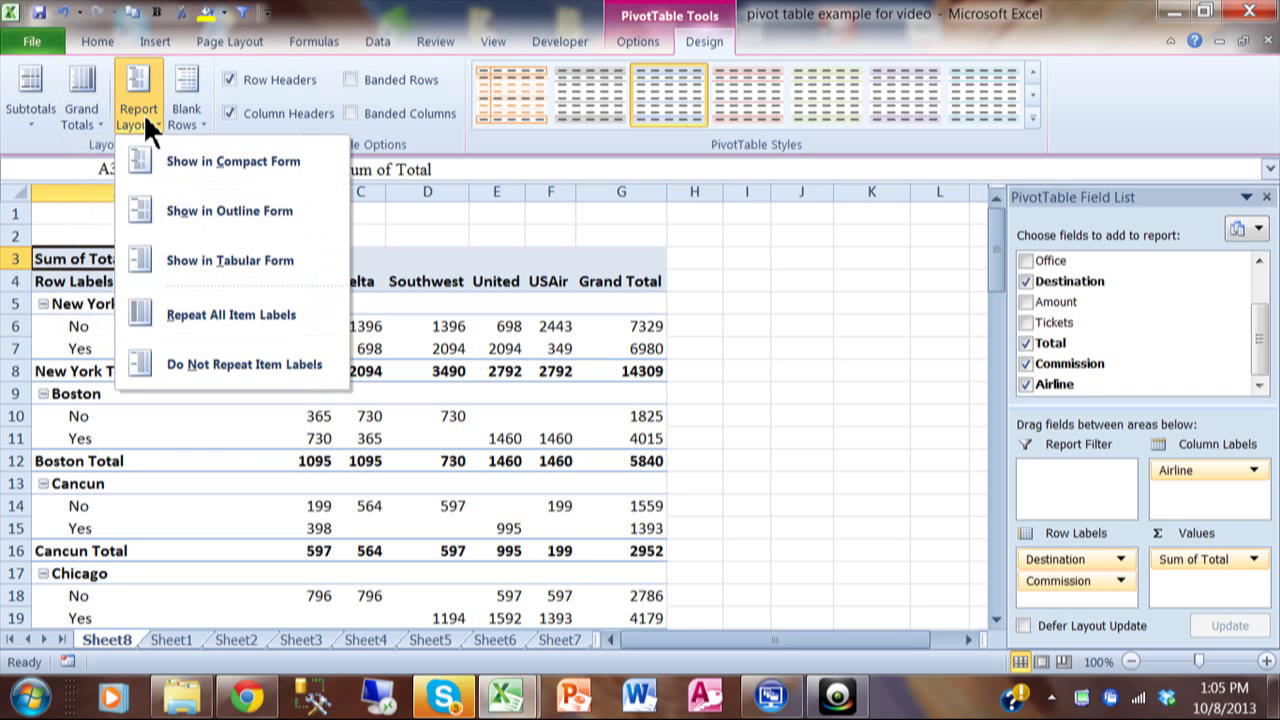
Try Compact and Outline layouts, then settle on Tabular Form for the pivot table
{"action": "left_click", "coordinate": [190, 162]}
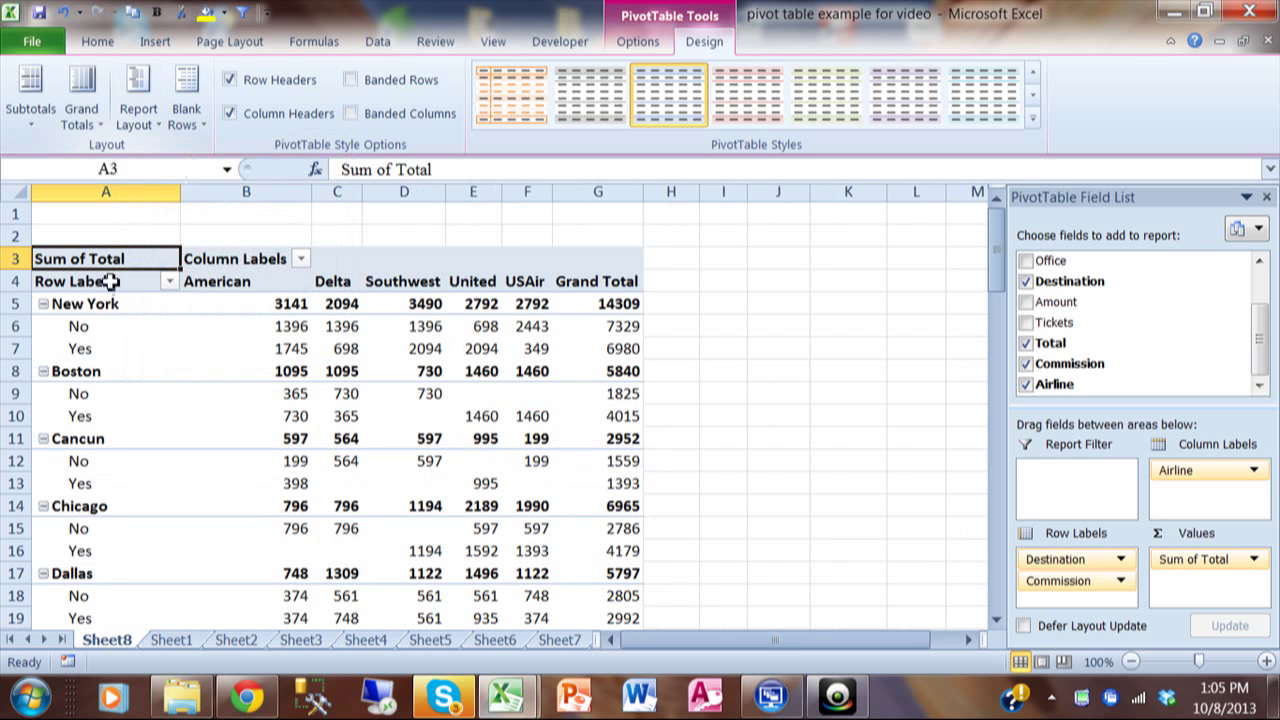
{"action": "left_click", "coordinate": [135, 123]}
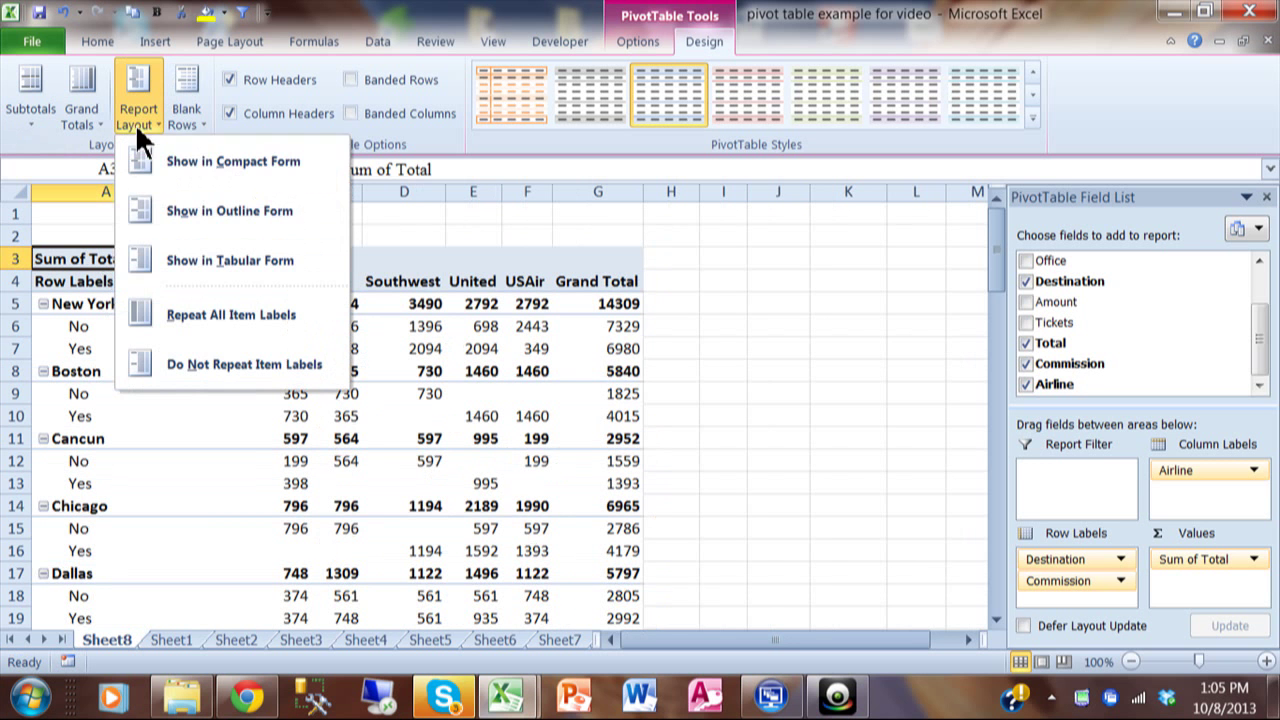
{"action": "left_click", "coordinate": [175, 214]}
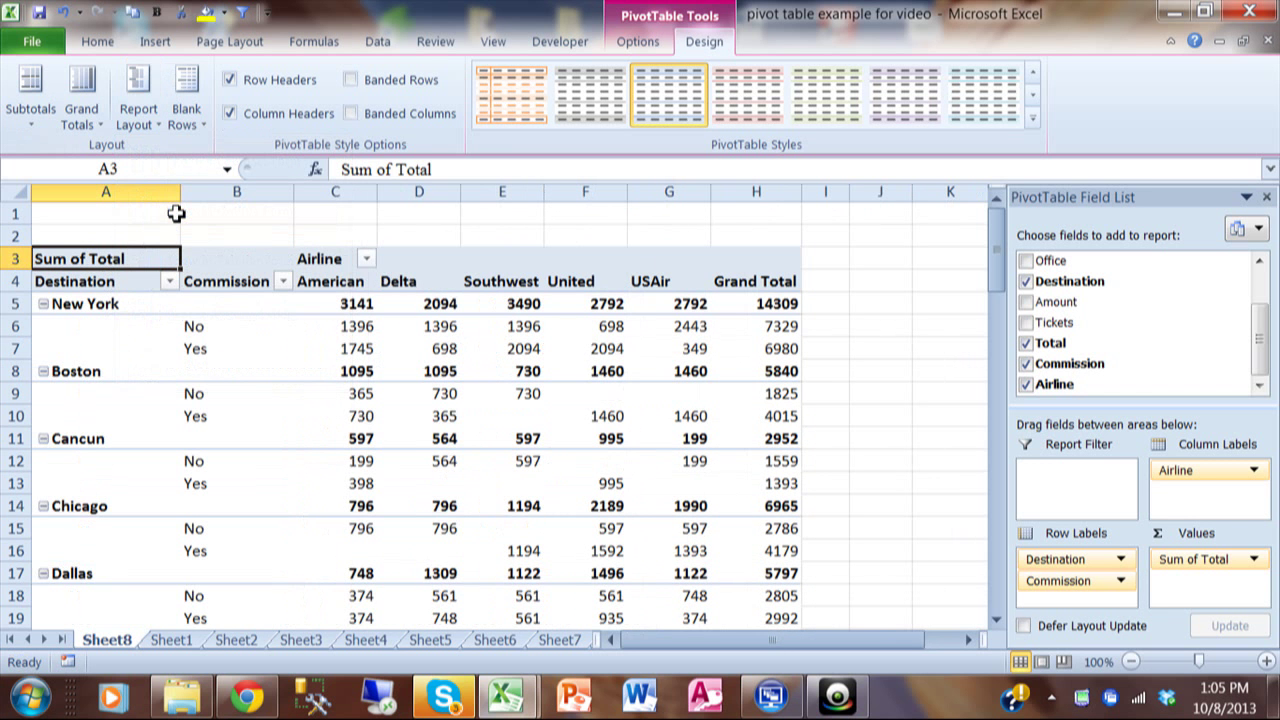
{"action": "left_click", "coordinate": [147, 107]}
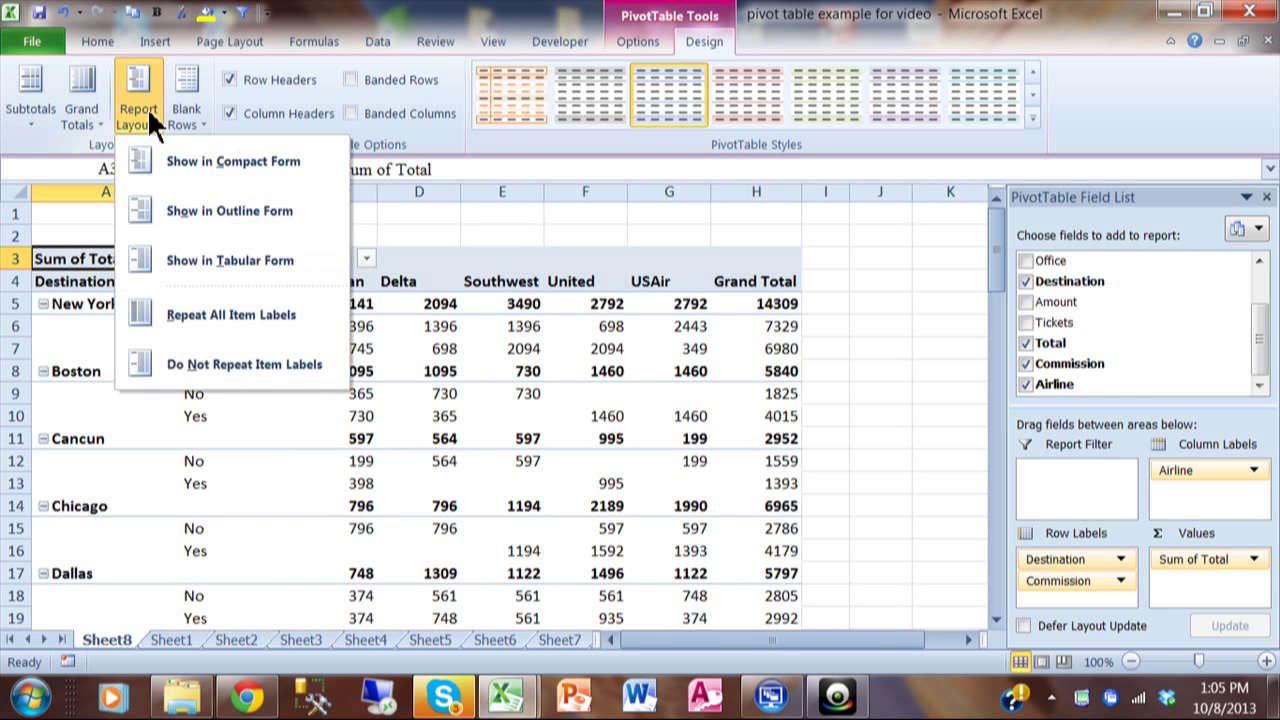
{"action": "left_click", "coordinate": [197, 258]}
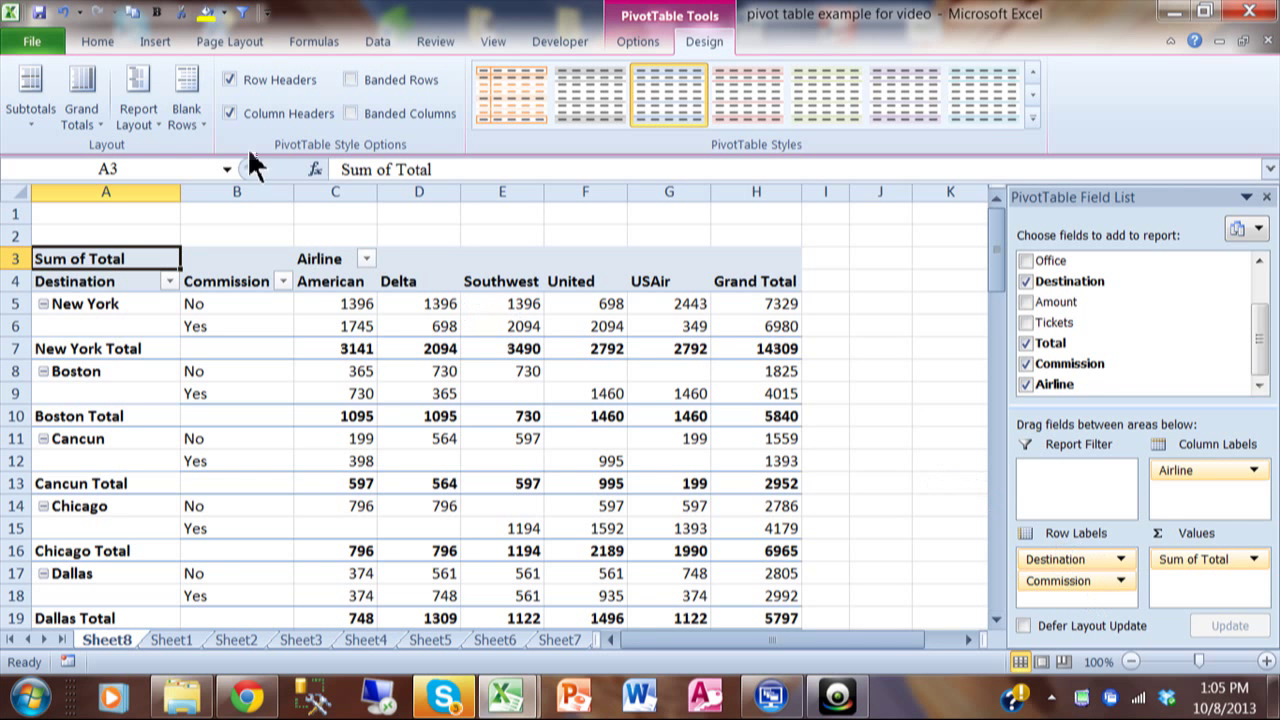
{"action": "left_click", "coordinate": [31, 110]}
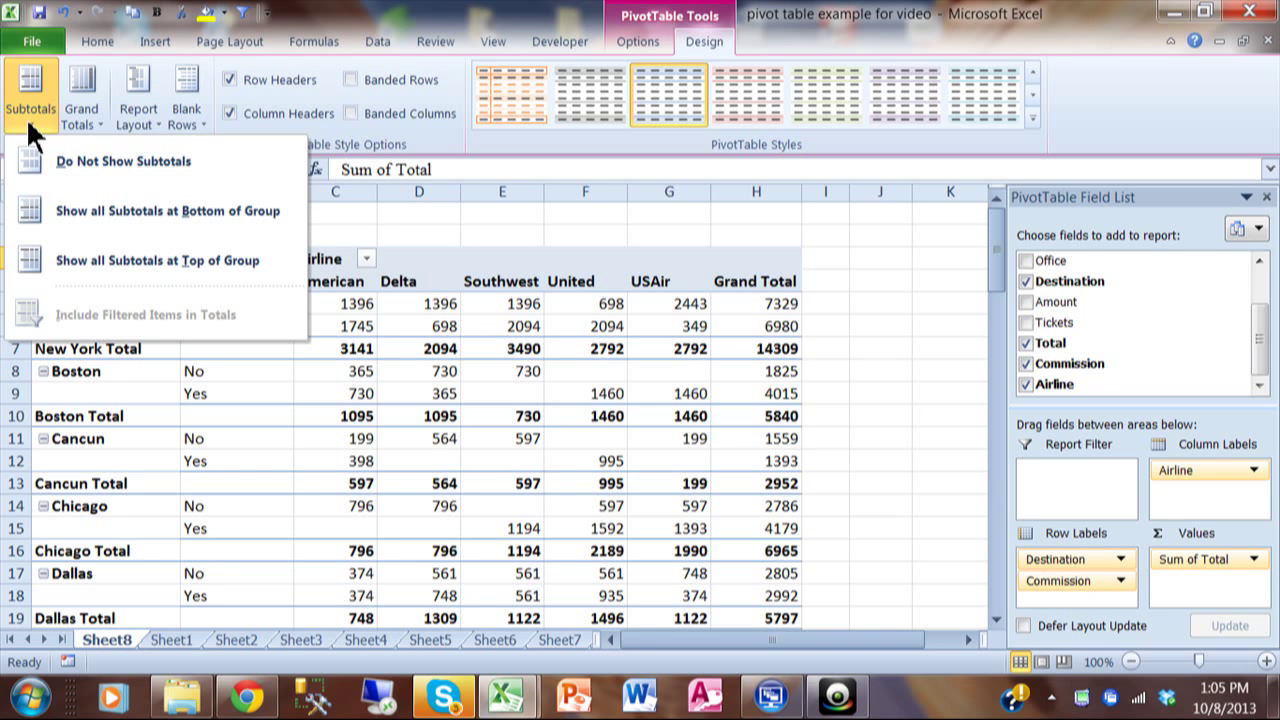
{"action": "left_click", "coordinate": [85, 117]}
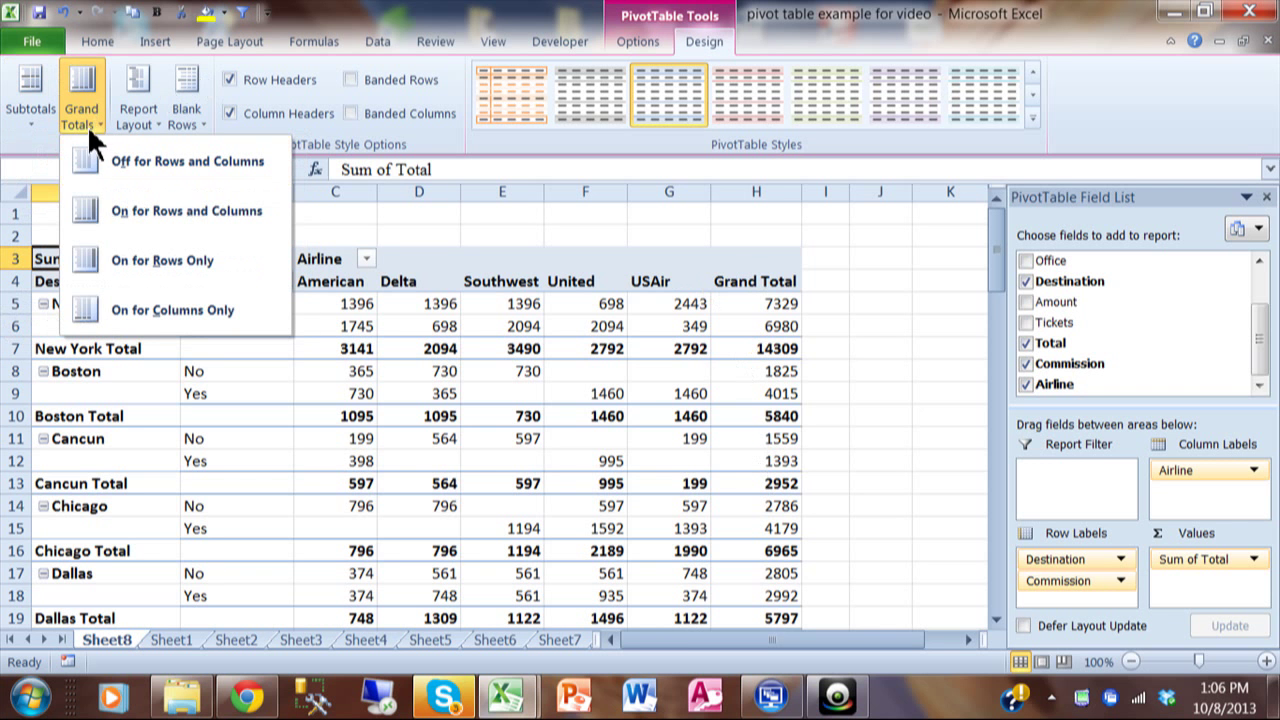
{"action": "left_click", "coordinate": [133, 118]}
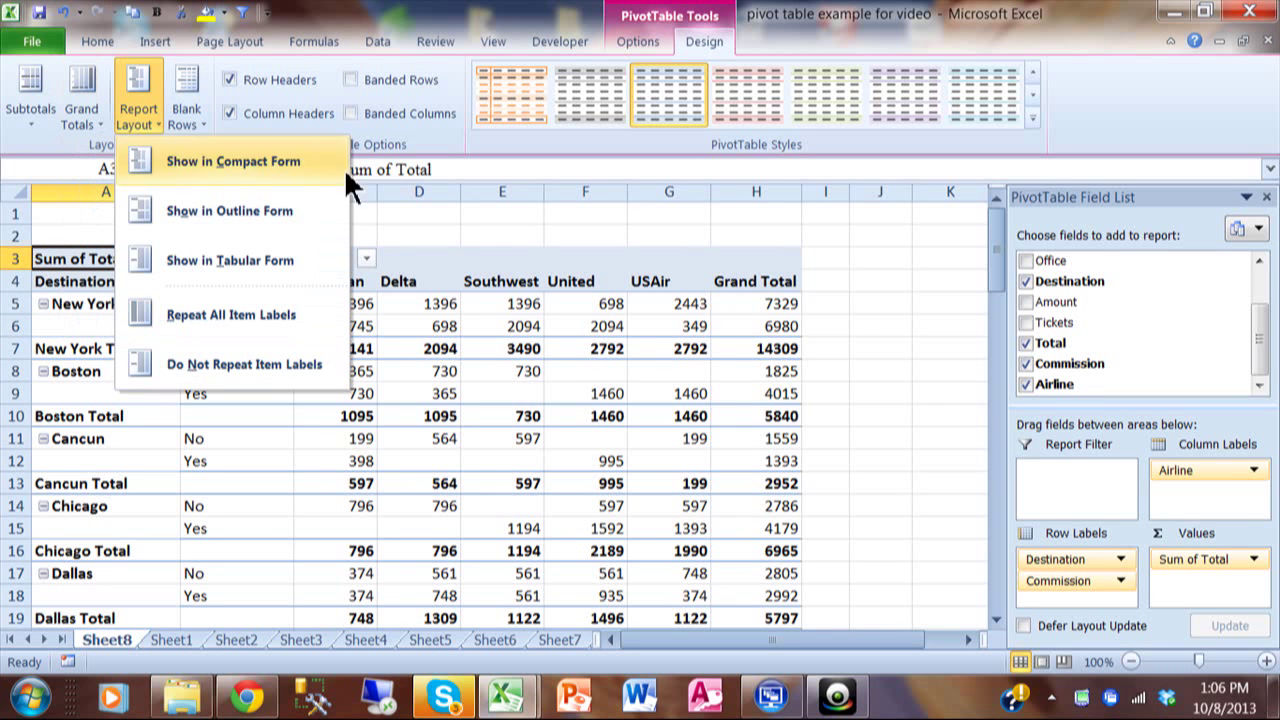
{"action": "left_click", "coordinate": [407, 386]}
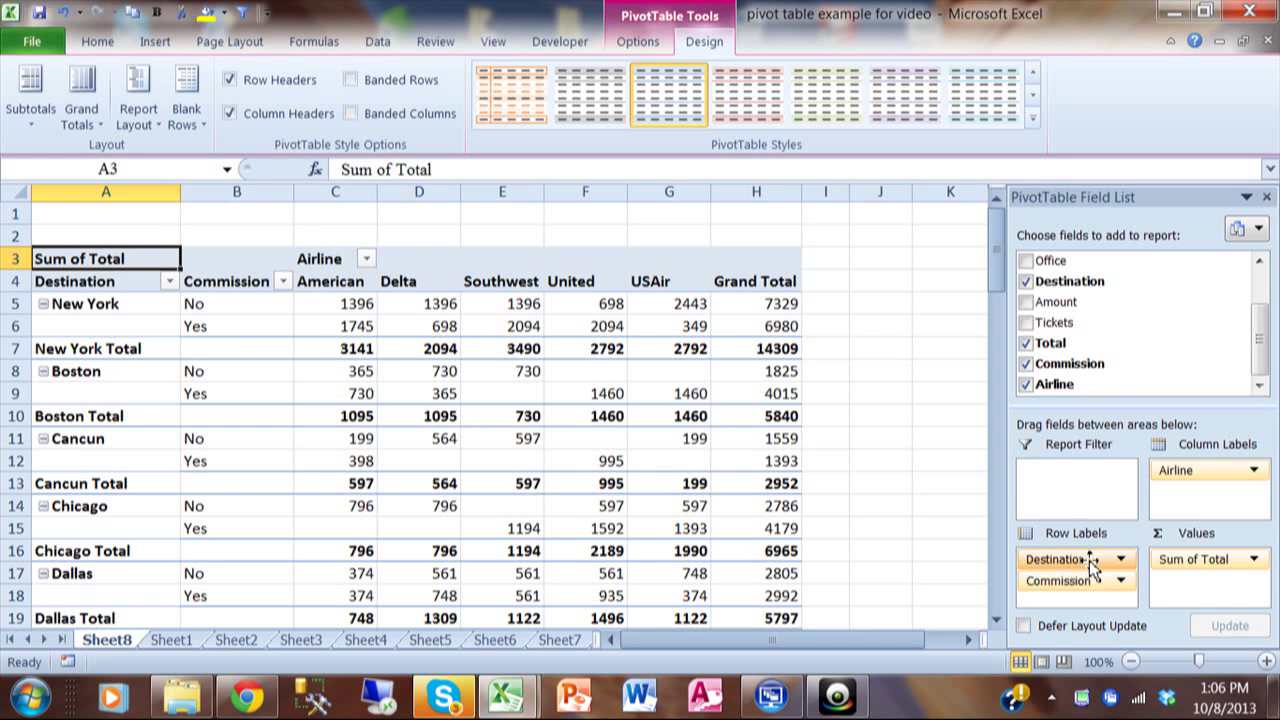
Drag Commission out of Row Labels, leaving one row per destination, e.g. New York at 14309
{"action": "left_click_drag", "start_coordinate": [1075, 593], "coordinate": [1103, 330]}
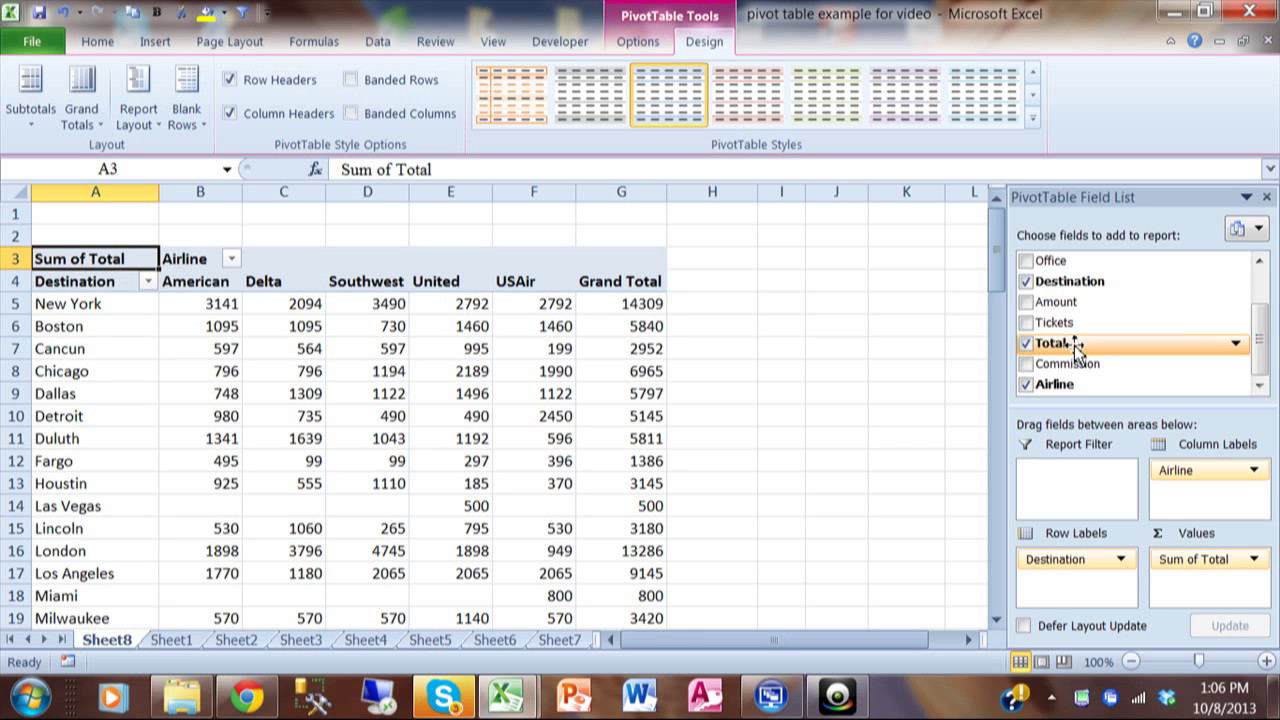
Add Total to Values again as Sum of Total2 and open its Value Field Settings
{"action": "left_click_drag", "start_coordinate": [1076, 345], "coordinate": [1200, 592]}
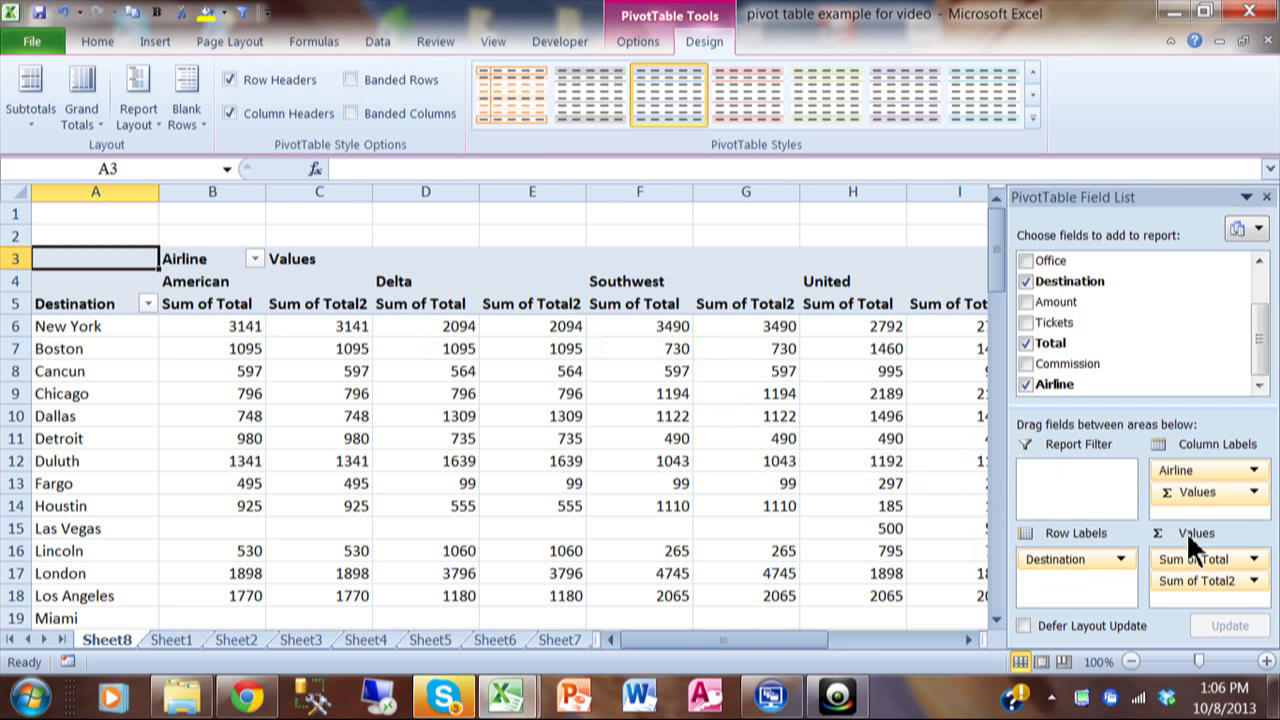
{"action": "left_click", "coordinate": [1255, 583]}
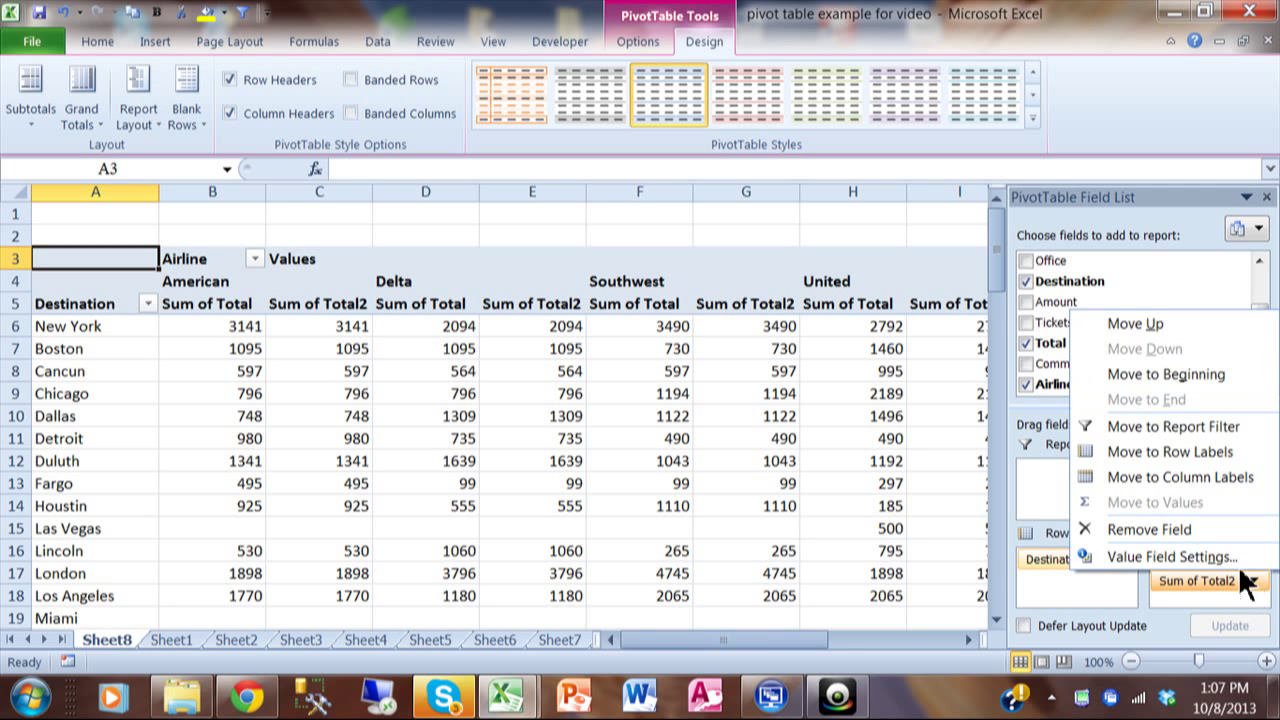
{"action": "left_click", "coordinate": [1181, 554]}
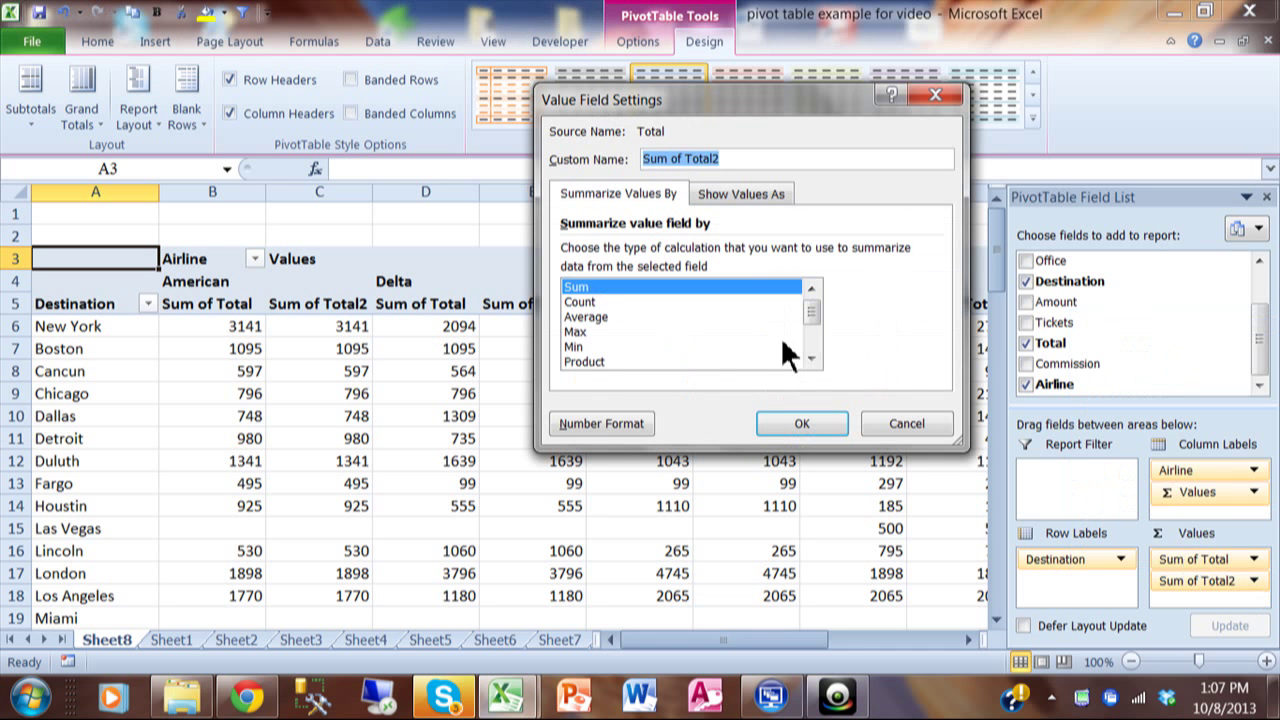
Summarize the second Total field by Count, producing Count of Total2 columns
{"action": "left_click", "coordinate": [601, 302]}
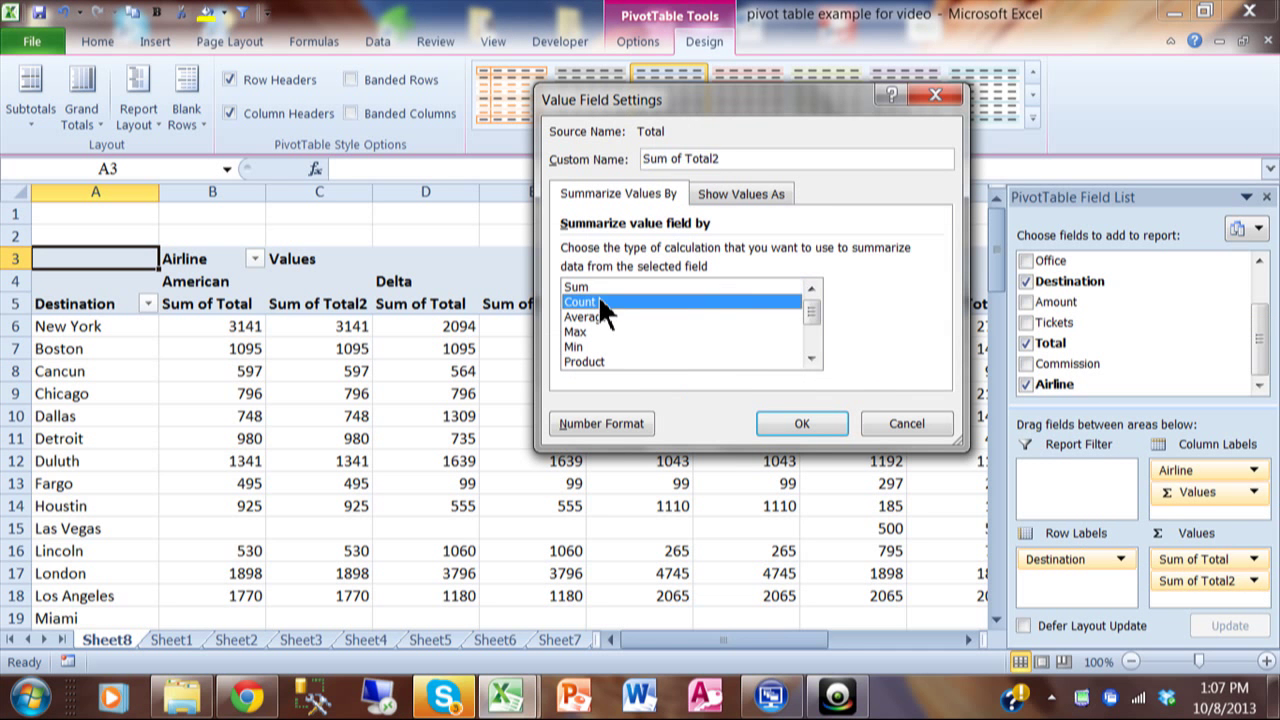
{"action": "left_click", "coordinate": [802, 424]}
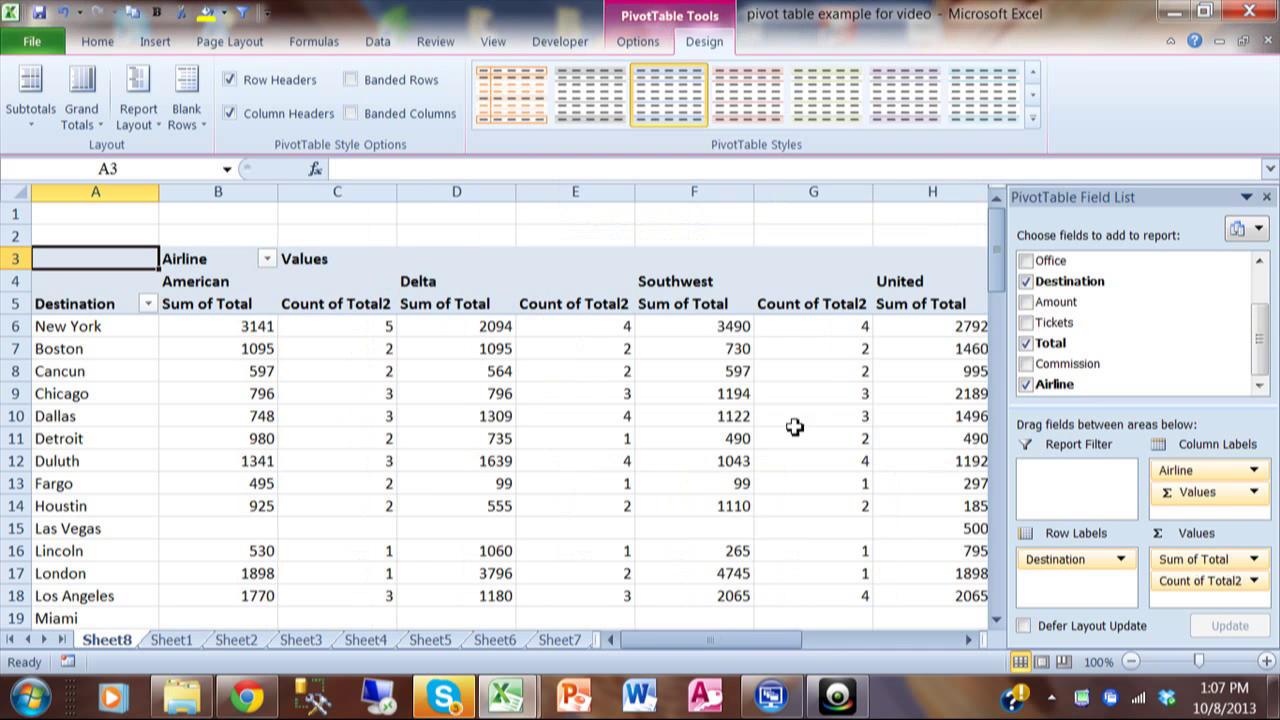
Reopen Count of Total2's Value Field Settings and switch its summary back to Sum
{"action": "left_click", "coordinate": [1254, 582]}
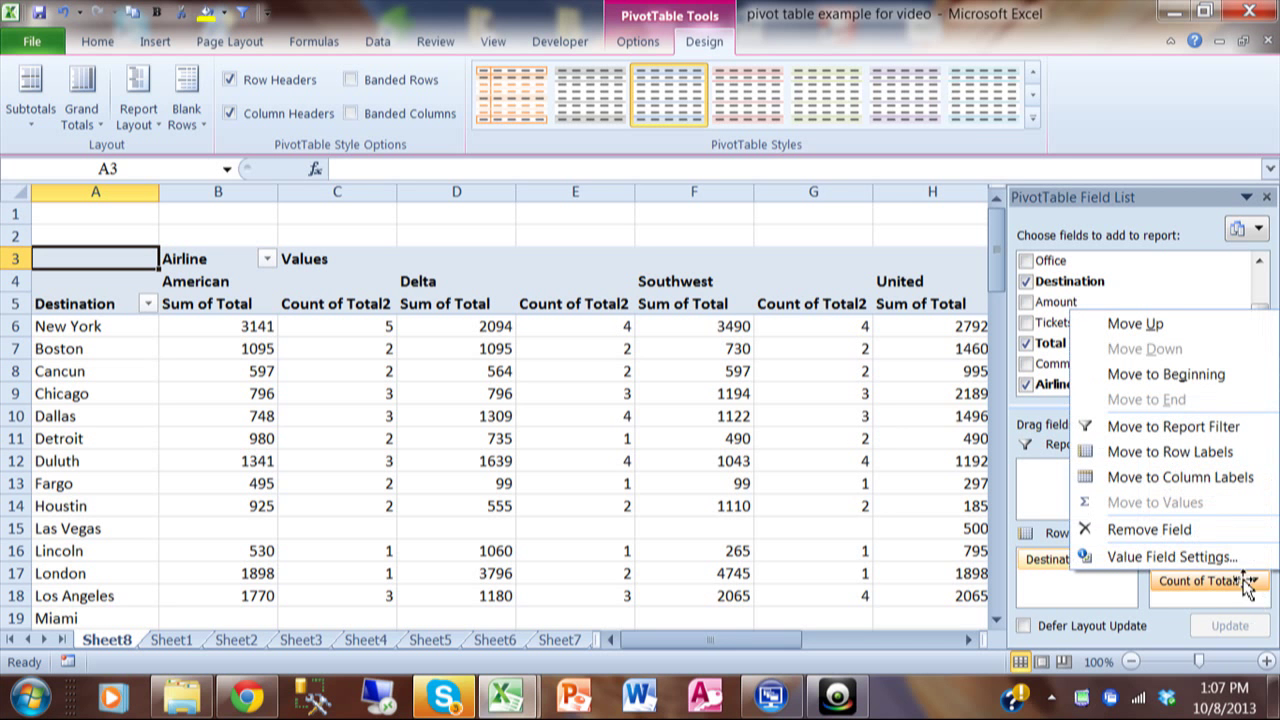
{"action": "left_click", "coordinate": [1150, 558]}
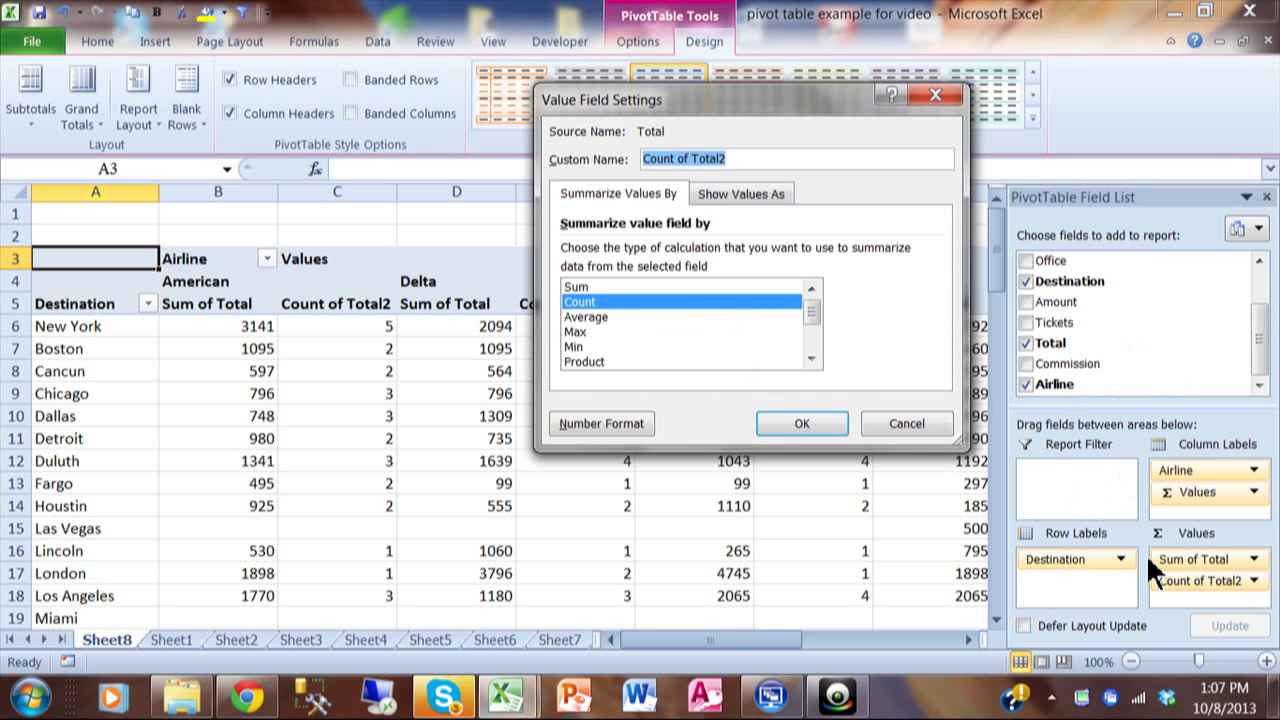
{"action": "left_click", "coordinate": [602, 287]}
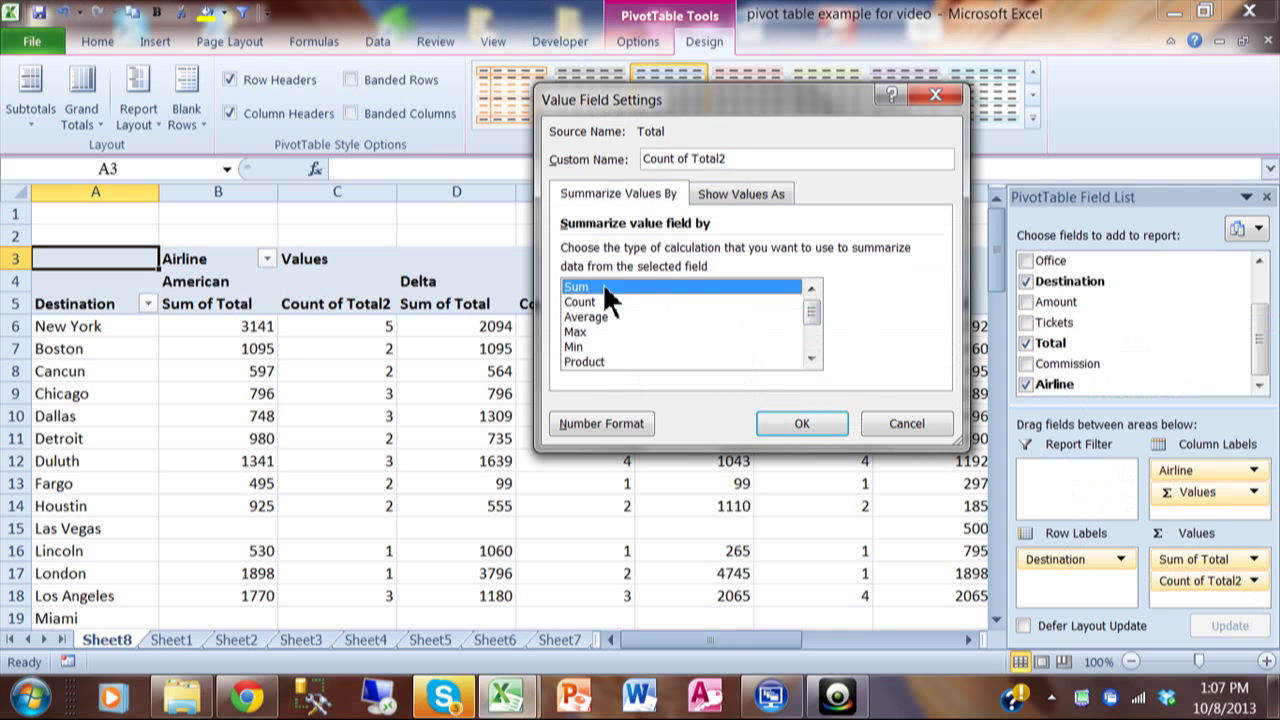
In Show Values As, browse the calculation list and choose % of Column Total
{"action": "left_click", "coordinate": [733, 197]}
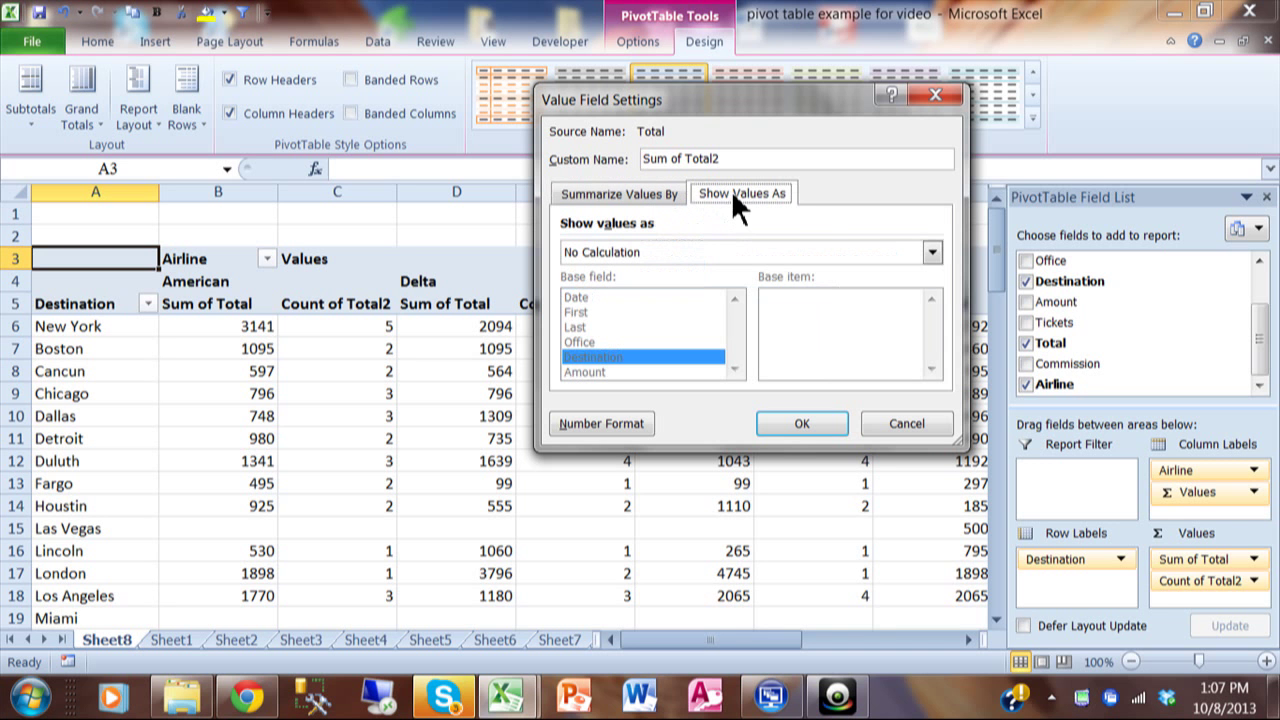
{"action": "left_click", "coordinate": [930, 254]}
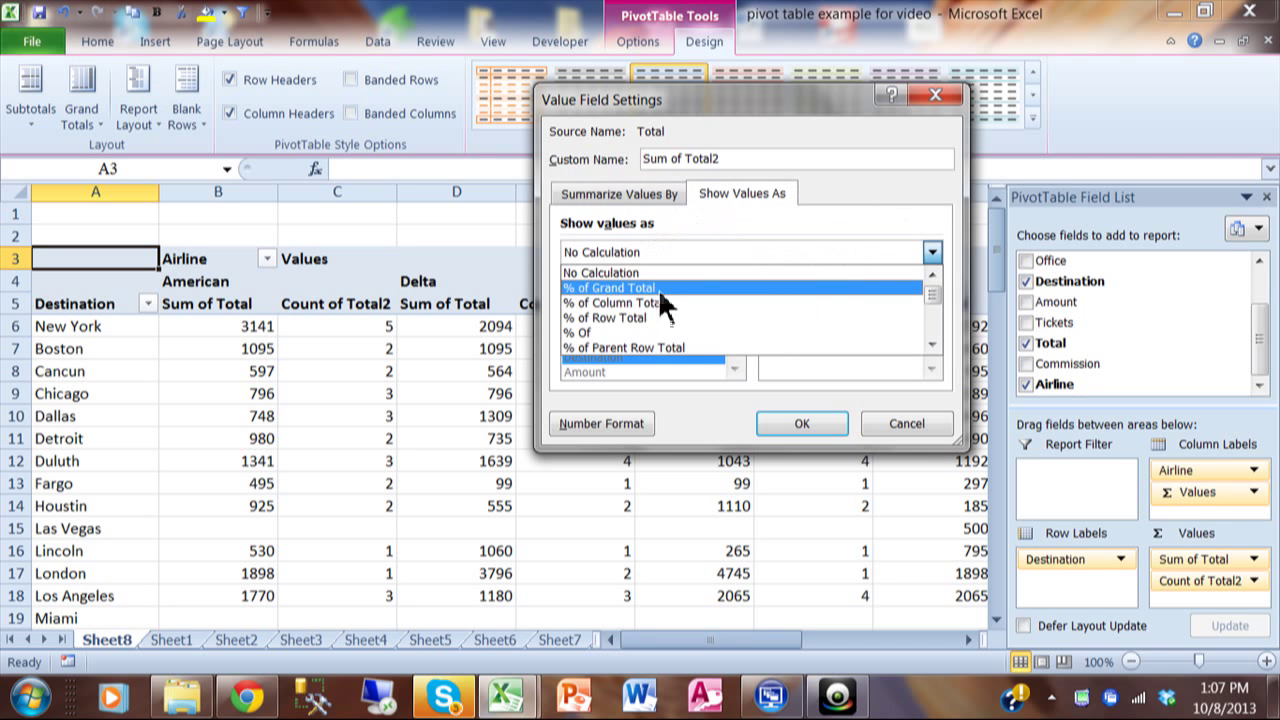
{"action": "left_click", "coordinate": [932, 343]}
{"action": "left_click", "coordinate": [932, 343]}
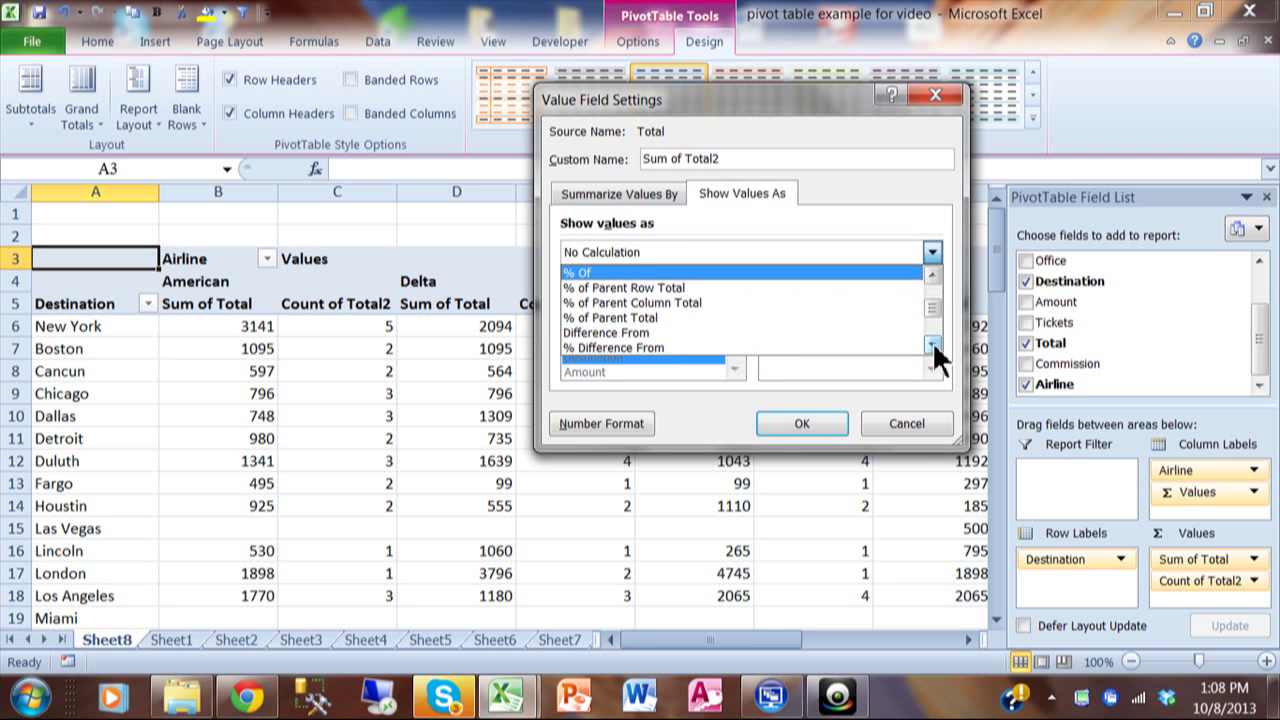
{"action": "left_click", "coordinate": [932, 343]}
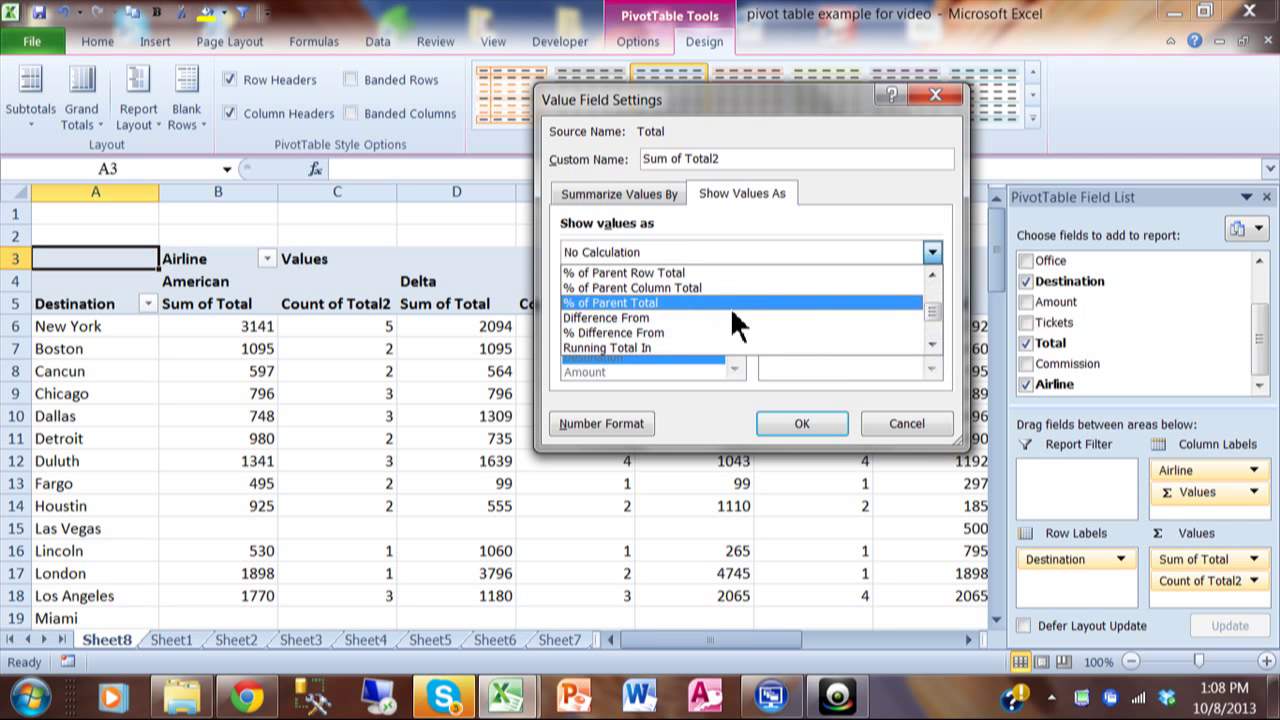
{"action": "left_click", "coordinate": [932, 343]}
{"action": "left_click", "coordinate": [932, 343]}
{"action": "left_click", "coordinate": [932, 343]}
{"action": "left_click", "coordinate": [932, 343]}
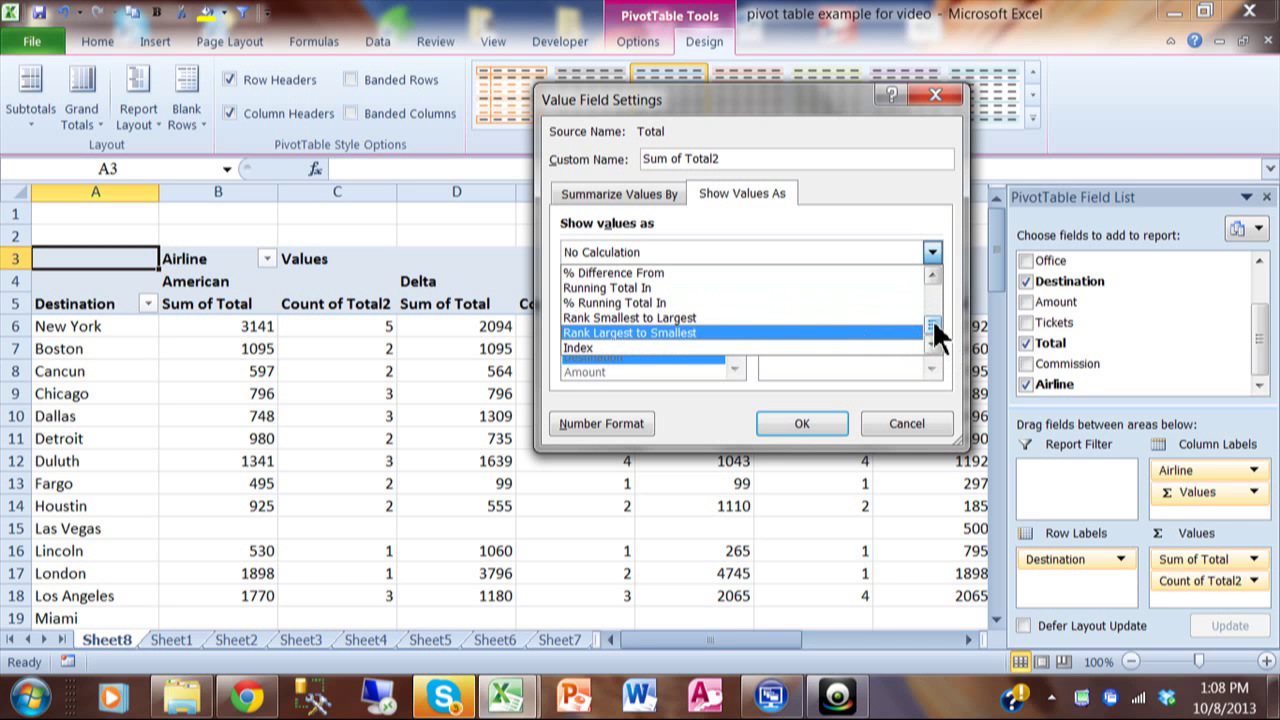
{"action": "left_click_drag", "start_coordinate": [934, 323], "coordinate": [931, 288]}
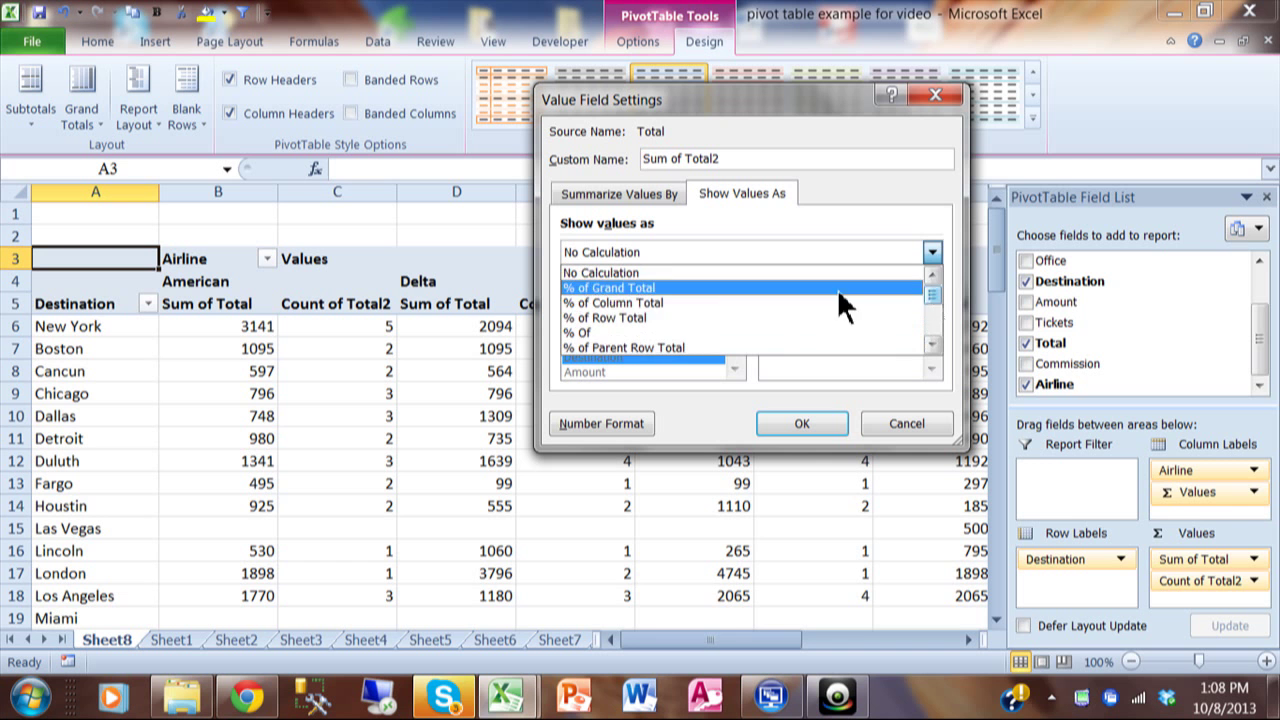
{"action": "left_click", "coordinate": [646, 302]}
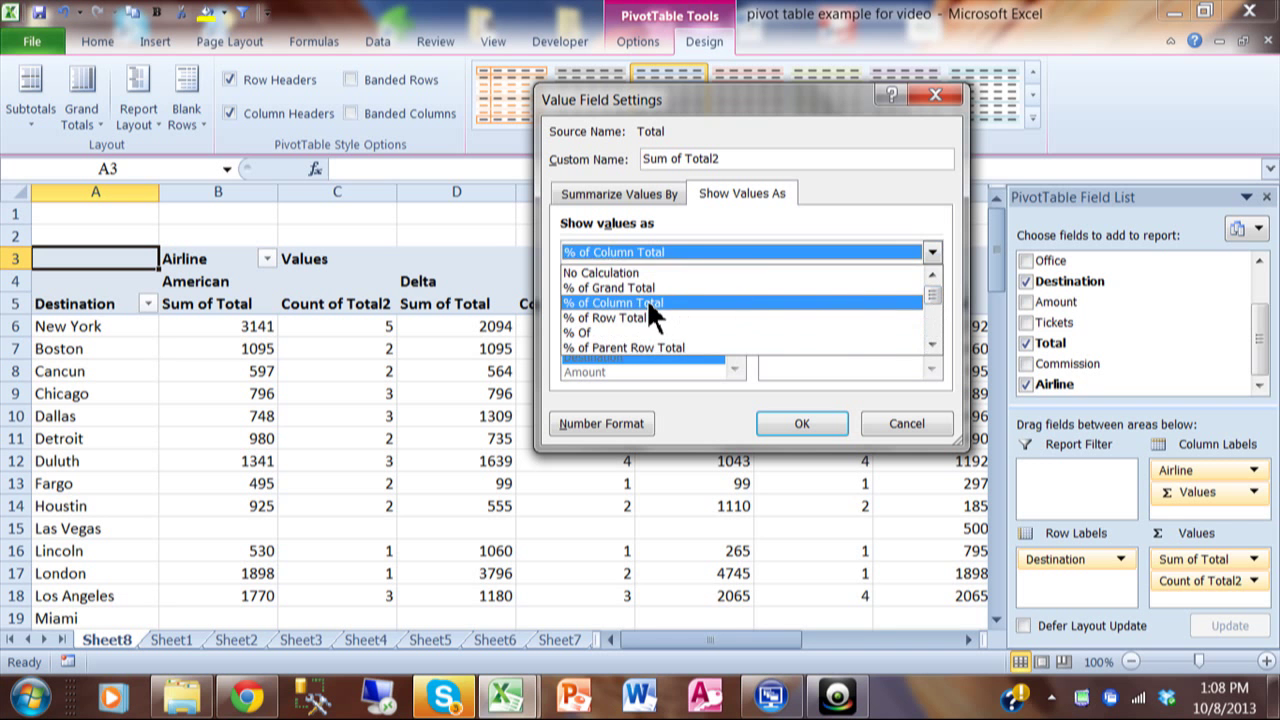
Recheck the summary options, reconfirm % of Column Total and apply it
{"action": "left_click", "coordinate": [613, 200]}
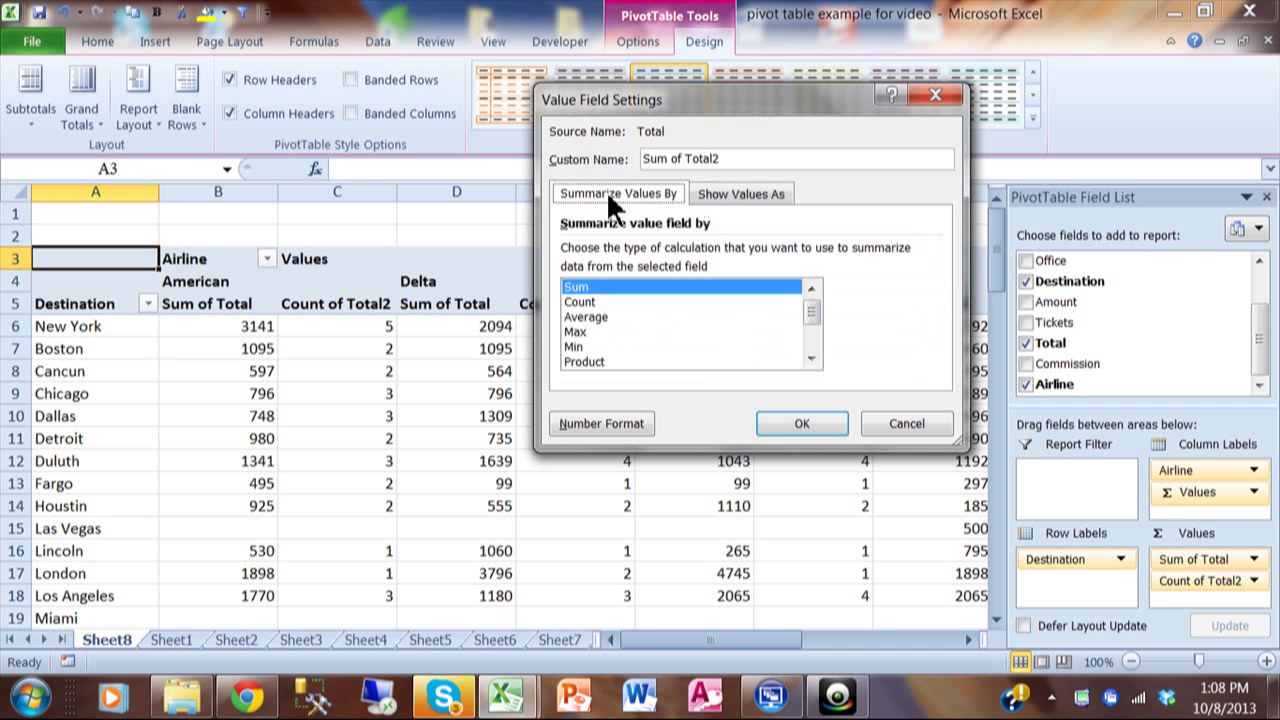
{"action": "left_click", "coordinate": [717, 194]}
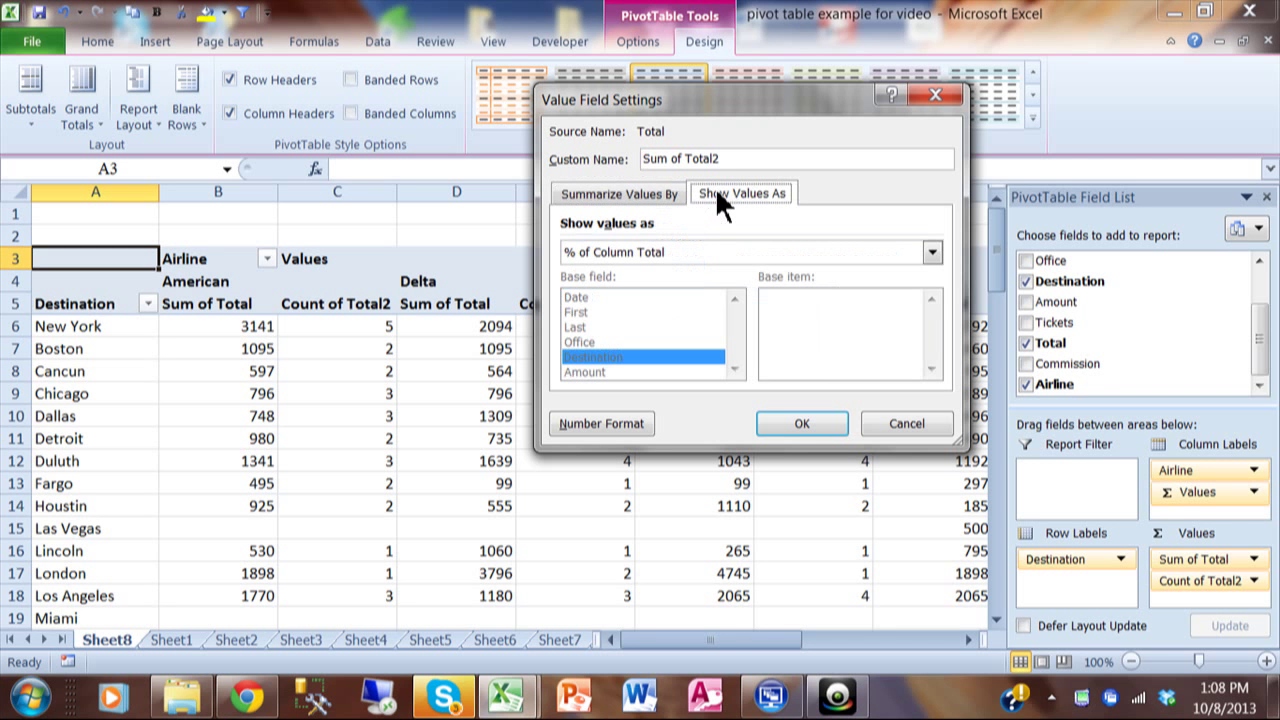
{"action": "left_click", "coordinate": [930, 253]}
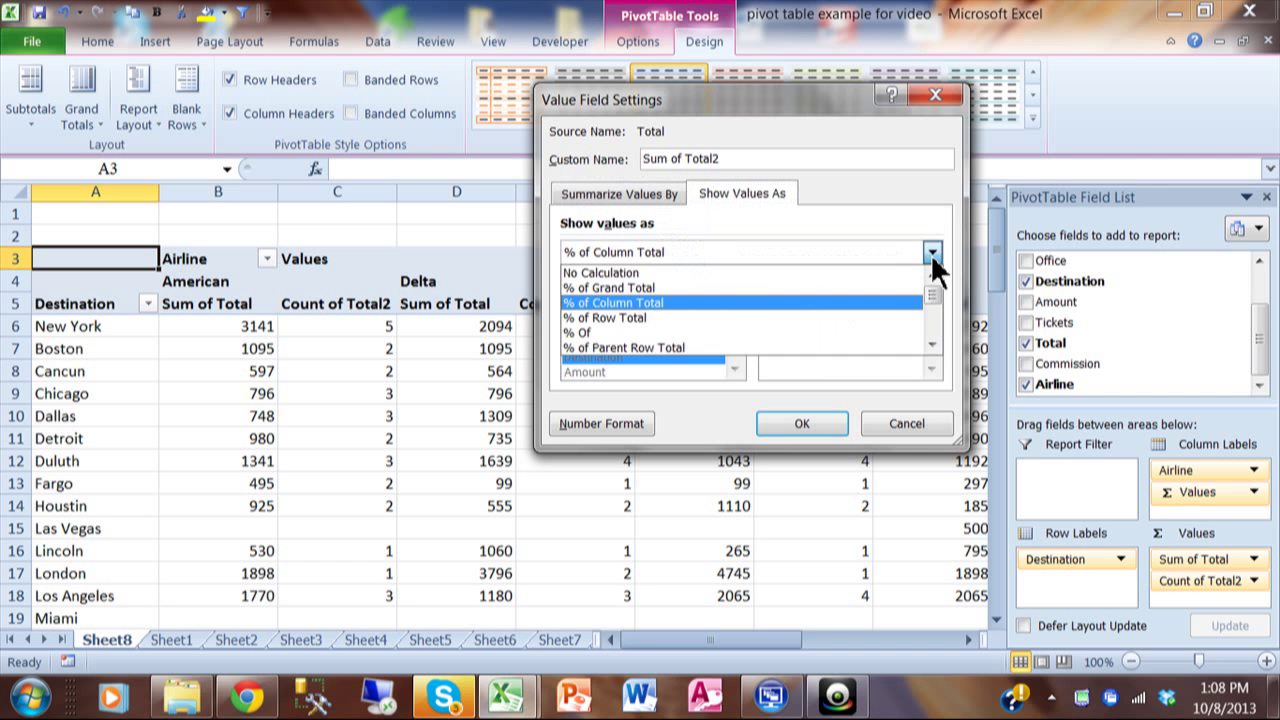
{"action": "left_click", "coordinate": [682, 300]}
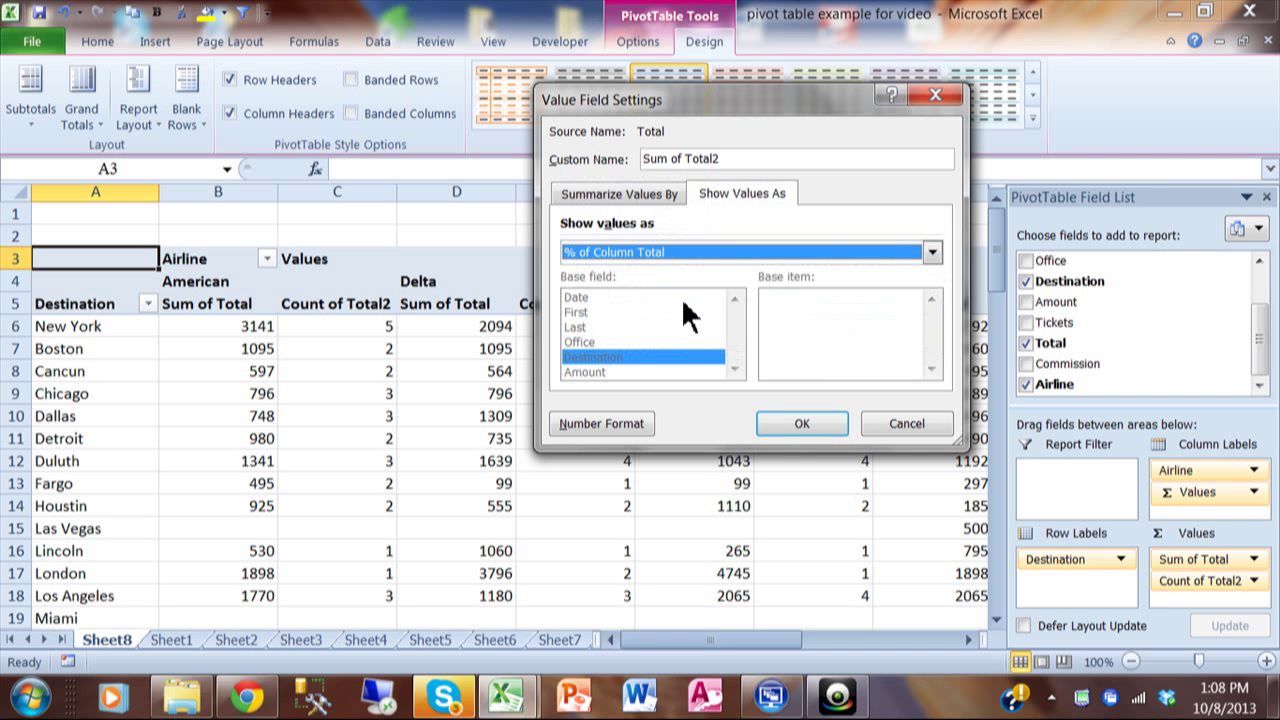
{"action": "left_click", "coordinate": [790, 427]}
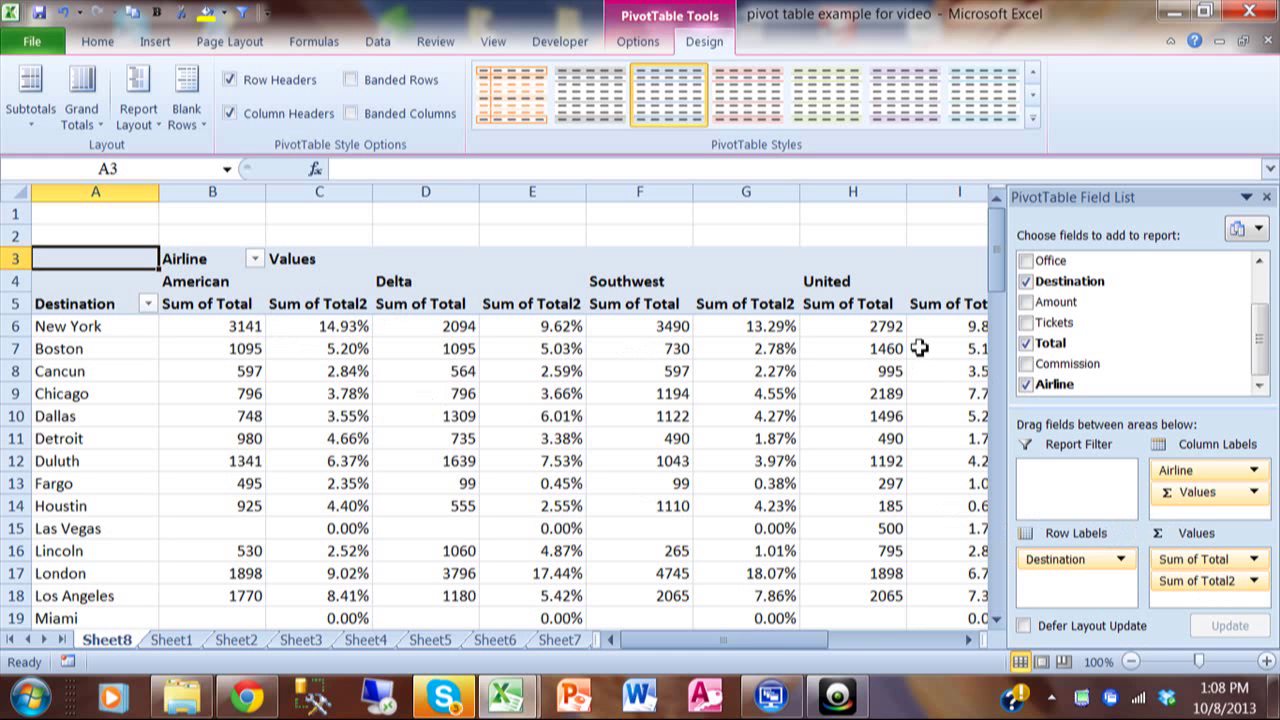
Scroll through the pivot table to review the Sum of Total2 column percentages
{"action": "left_click_drag", "start_coordinate": [997, 277], "coordinate": [995, 250]}
Remove Sum of Total2 from Values and select New York's American total of 3141
{"action": "left_click_drag", "start_coordinate": [1230, 592], "coordinate": [1098, 338]}
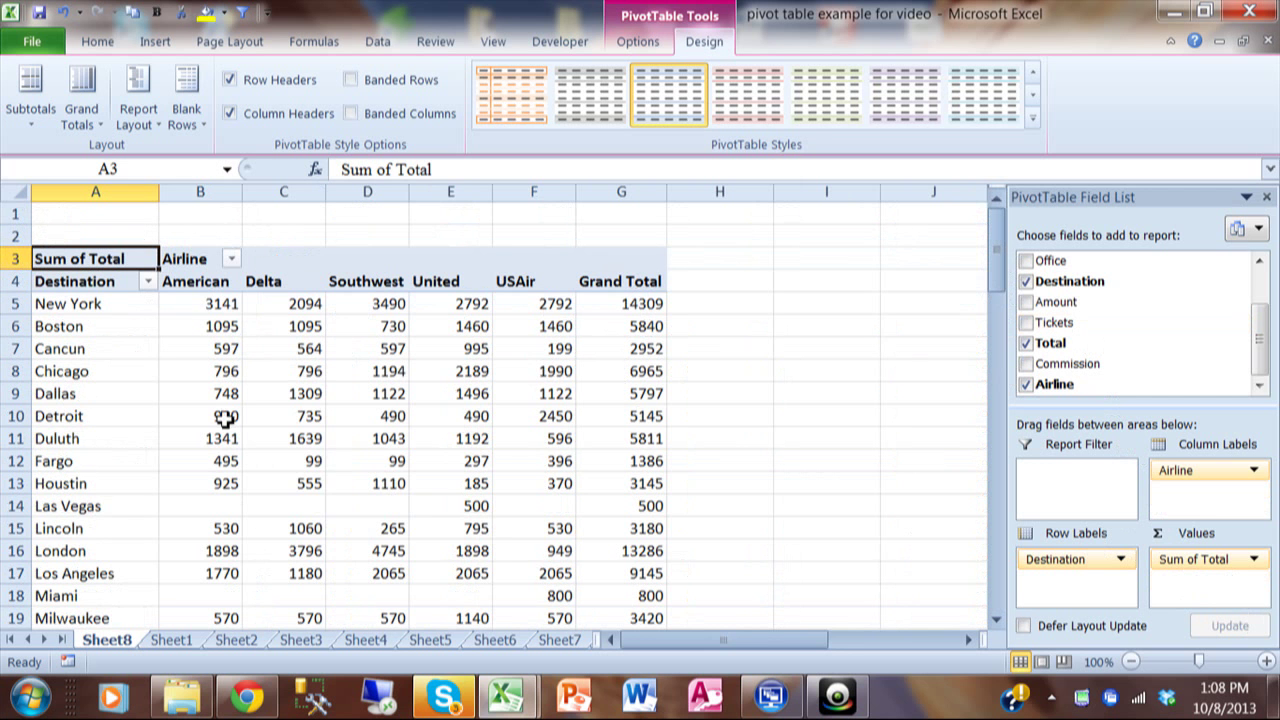
{"action": "mouse_move", "coordinate": [225, 418]}
{"action": "left_click", "coordinate": [224, 303]}
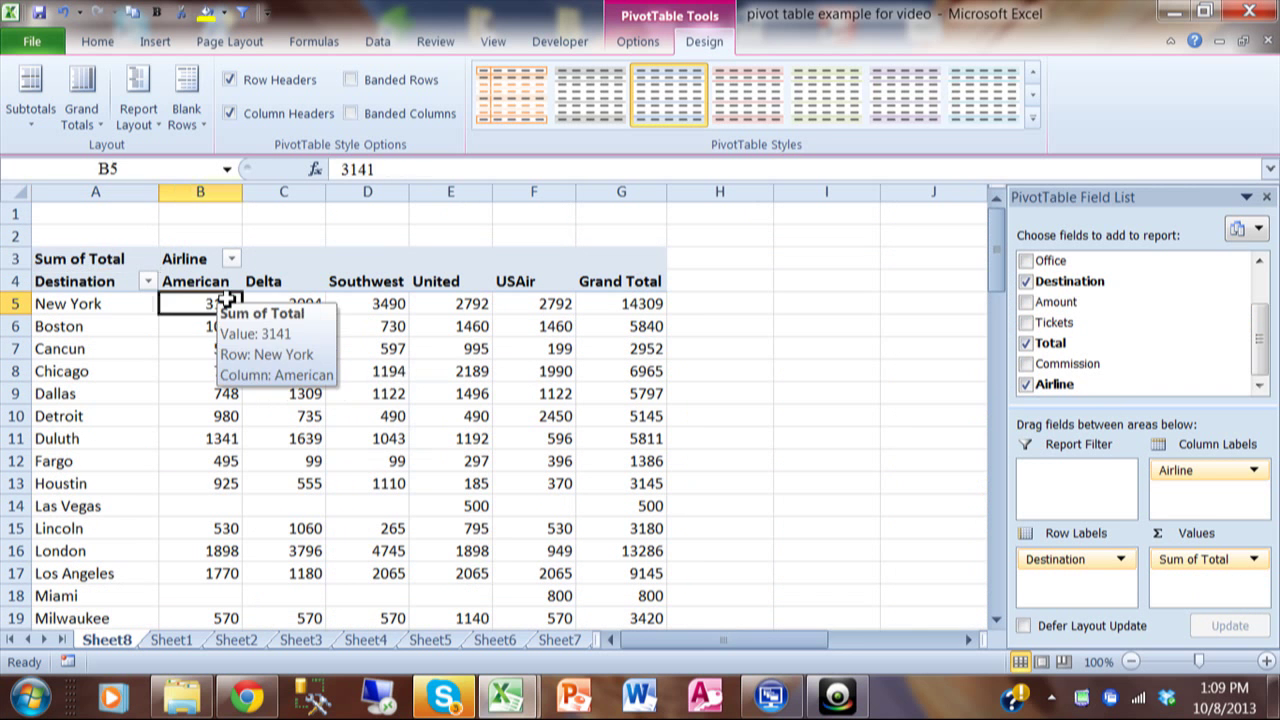
{"action": "mouse_move", "coordinate": [538, 385]}
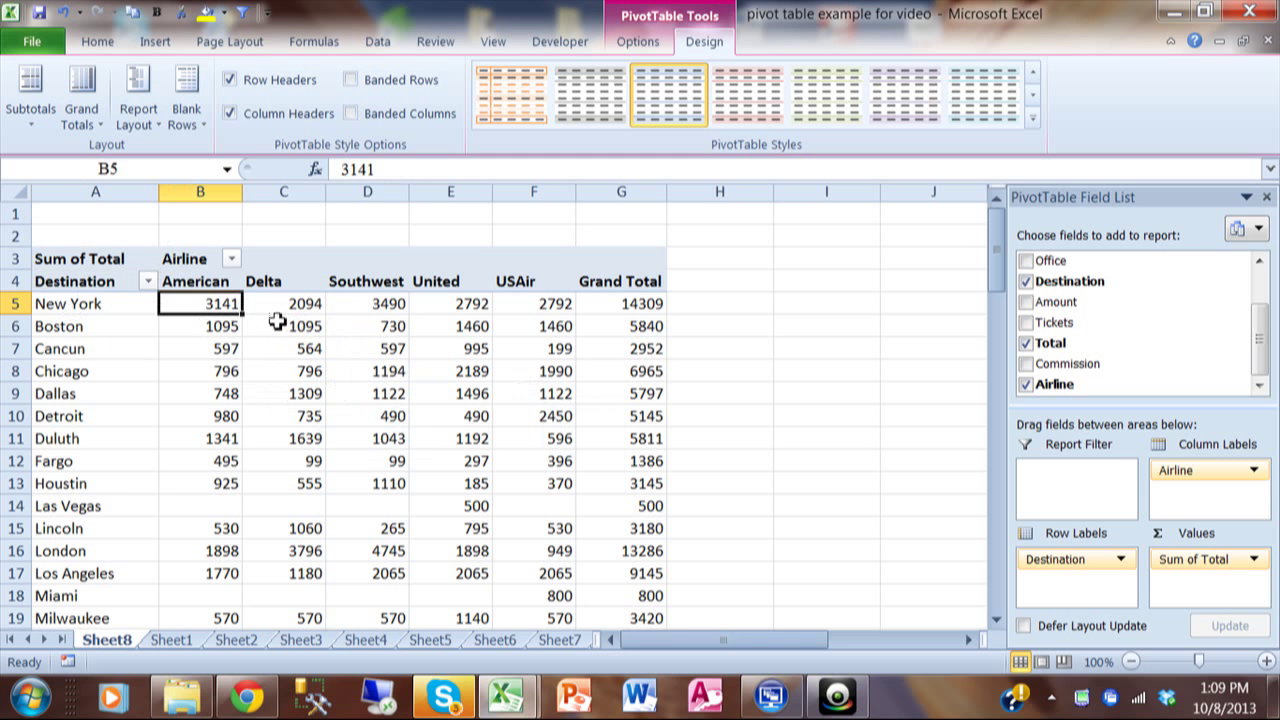
{"action": "mouse_move", "coordinate": [202, 305]}
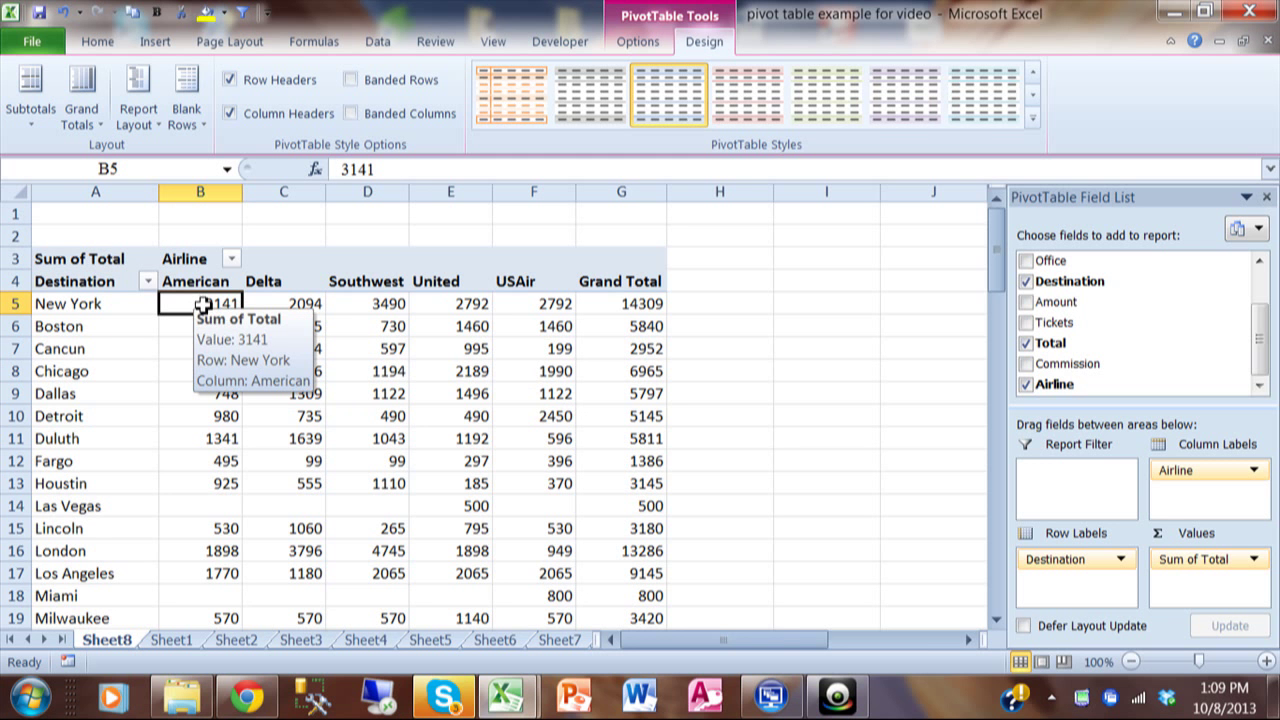
Drill into pivot cell B5 to list the five New York–American bookings, confirming their Totals sum to 3141
{"action": "double_click", "coordinate": [202, 305]}
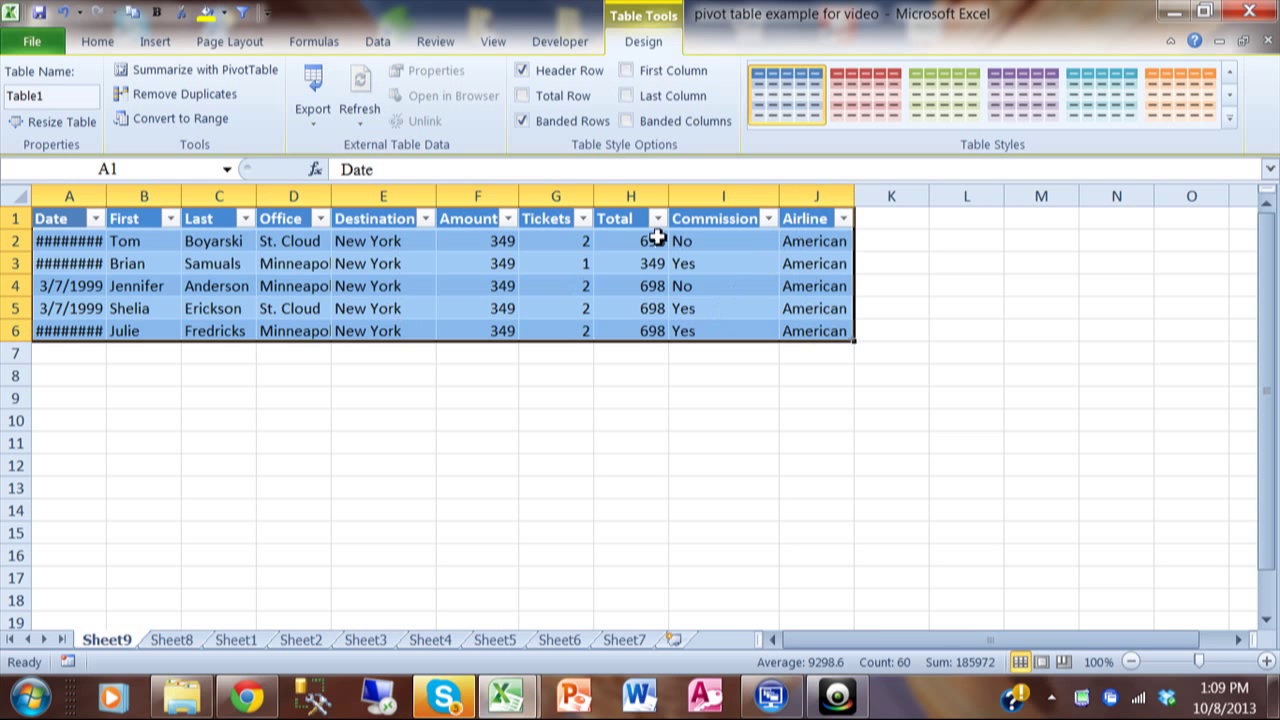
{"action": "left_click_drag", "start_coordinate": [652, 238], "coordinate": [651, 329]}
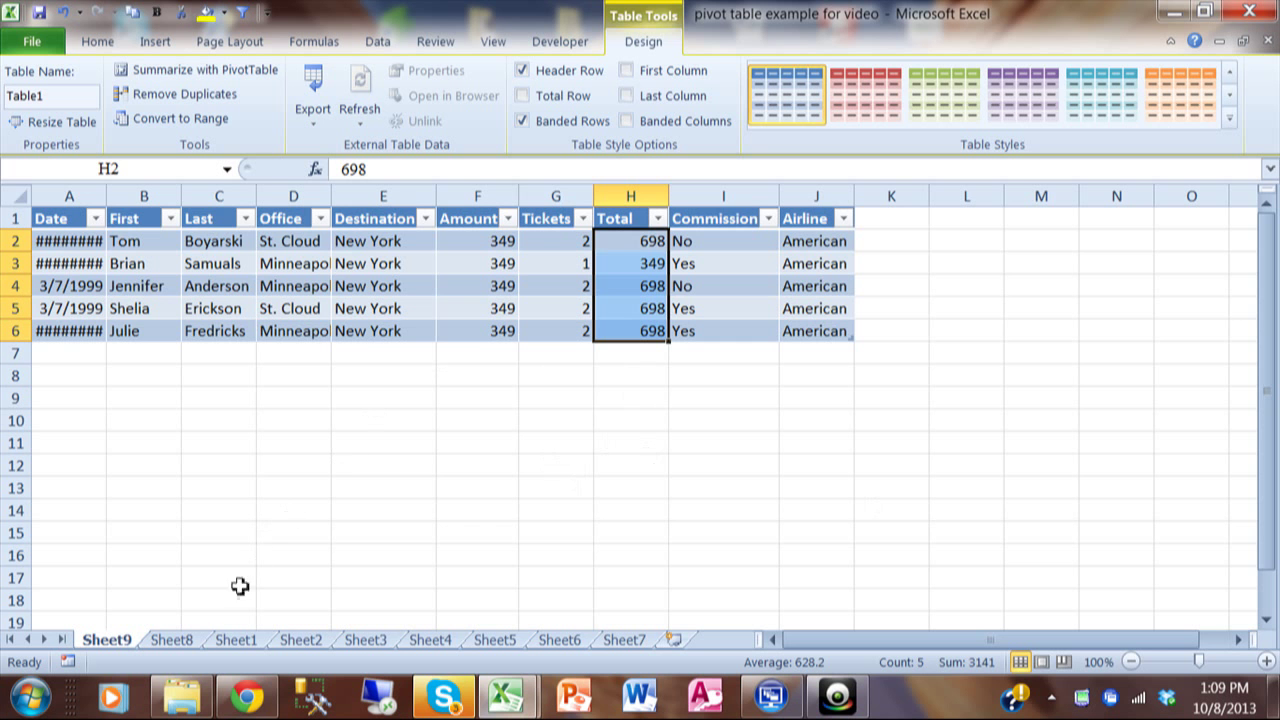
{"action": "left_click", "coordinate": [180, 638]}
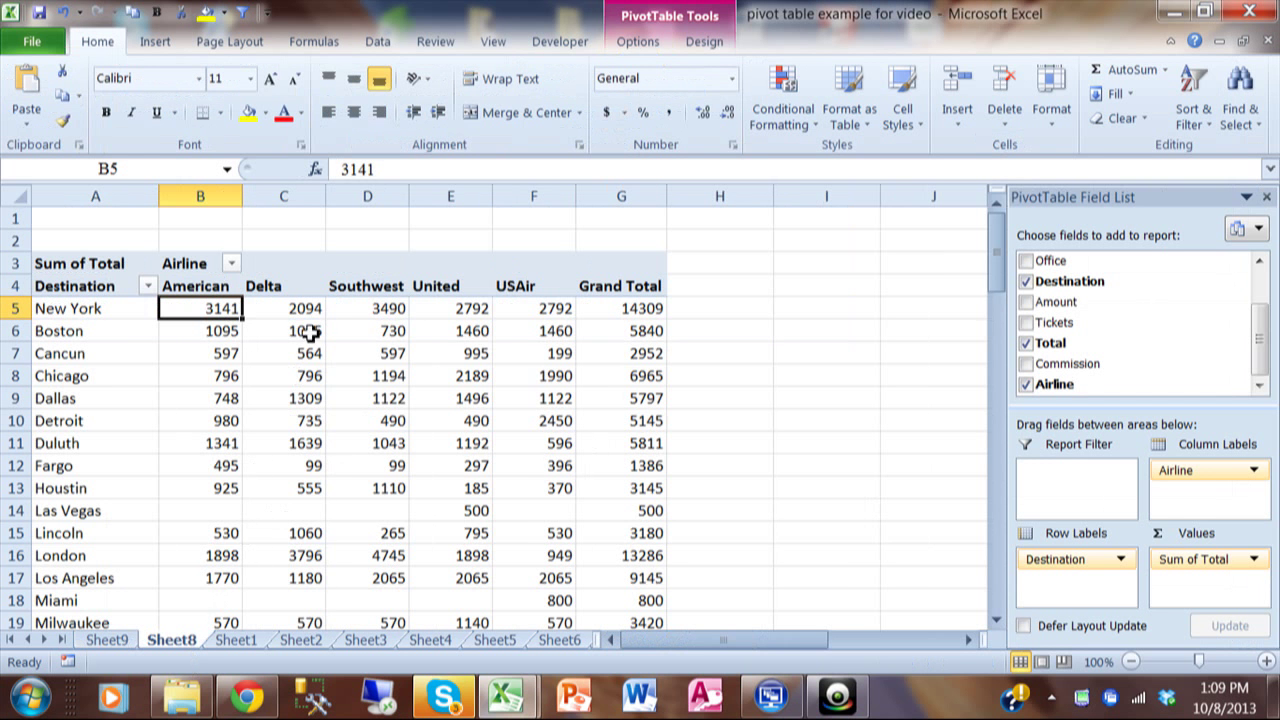
Drill into the New York–Delta value 2094 to list its four bookings on Sheet10
{"action": "mouse_move", "coordinate": [310, 310]}
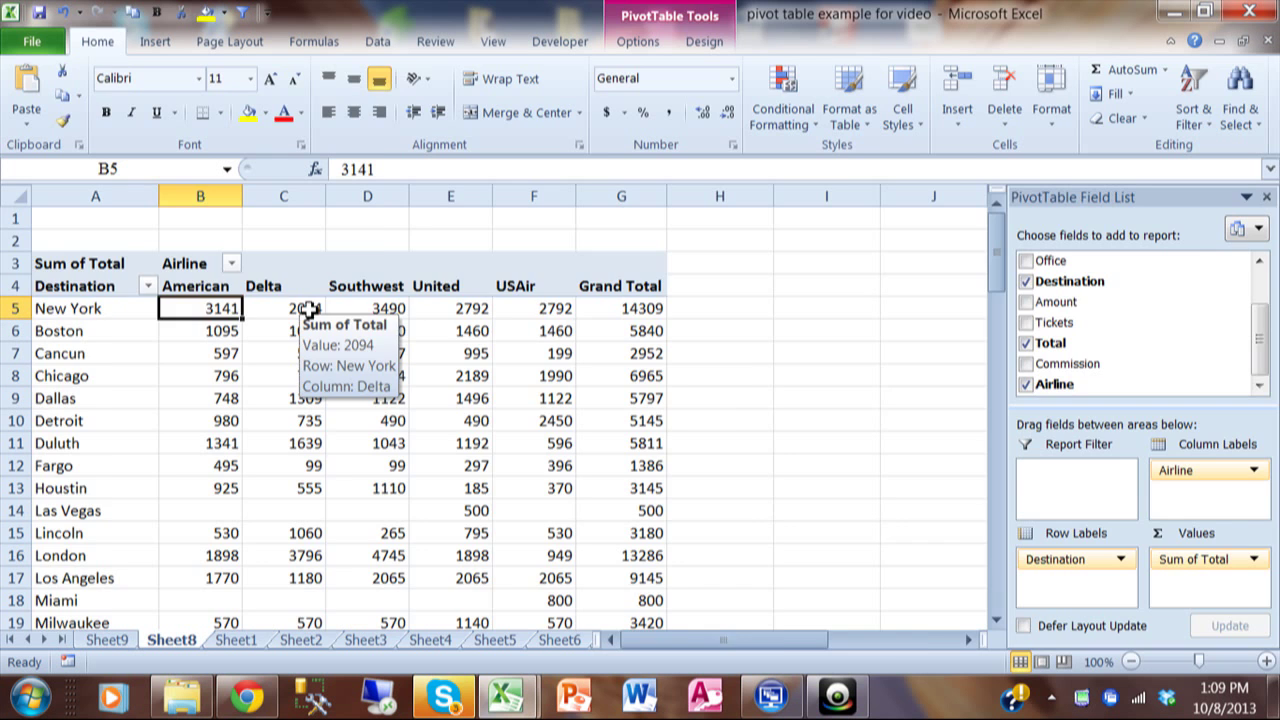
{"action": "double_click", "coordinate": [310, 310]}
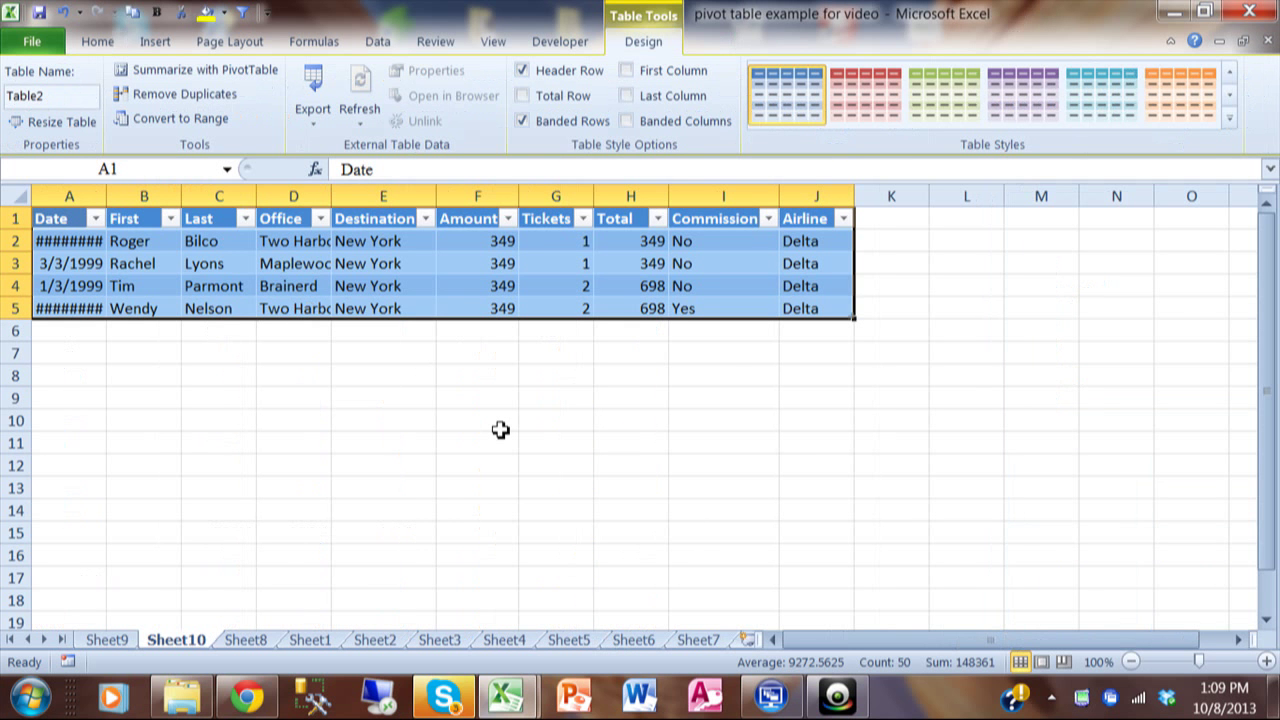